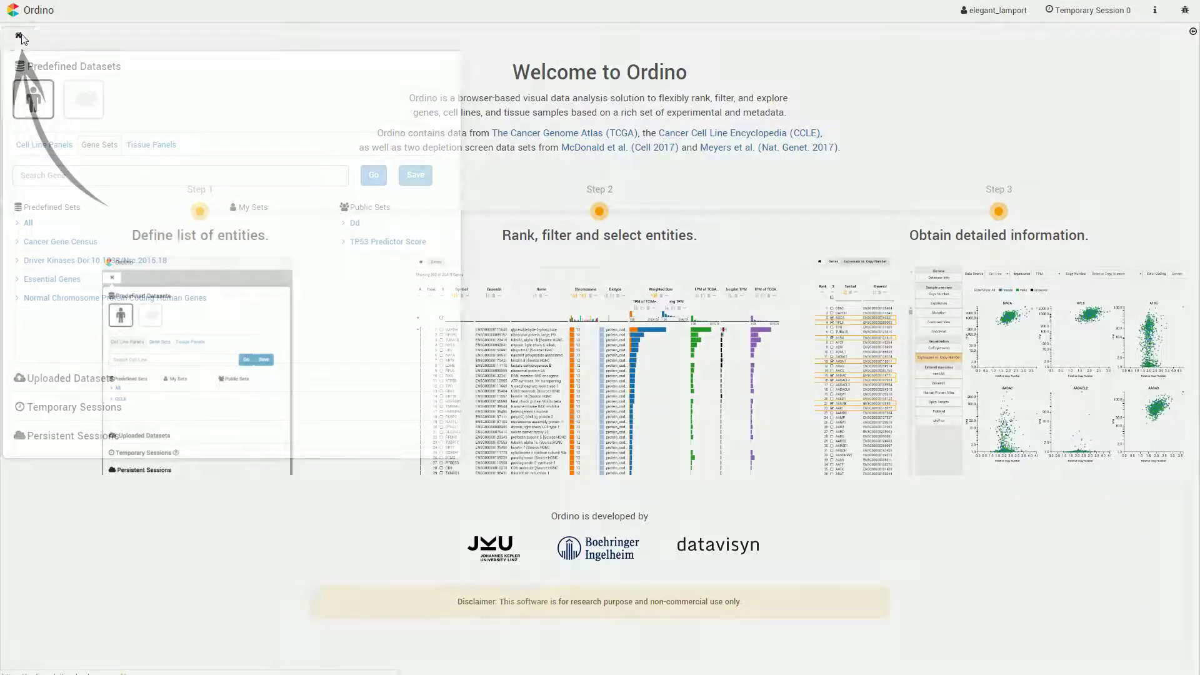
- Load the predefined Normal Chromosome Protein Coding Human Genes set as a 20415-gene ranking
left_click(56, 176)
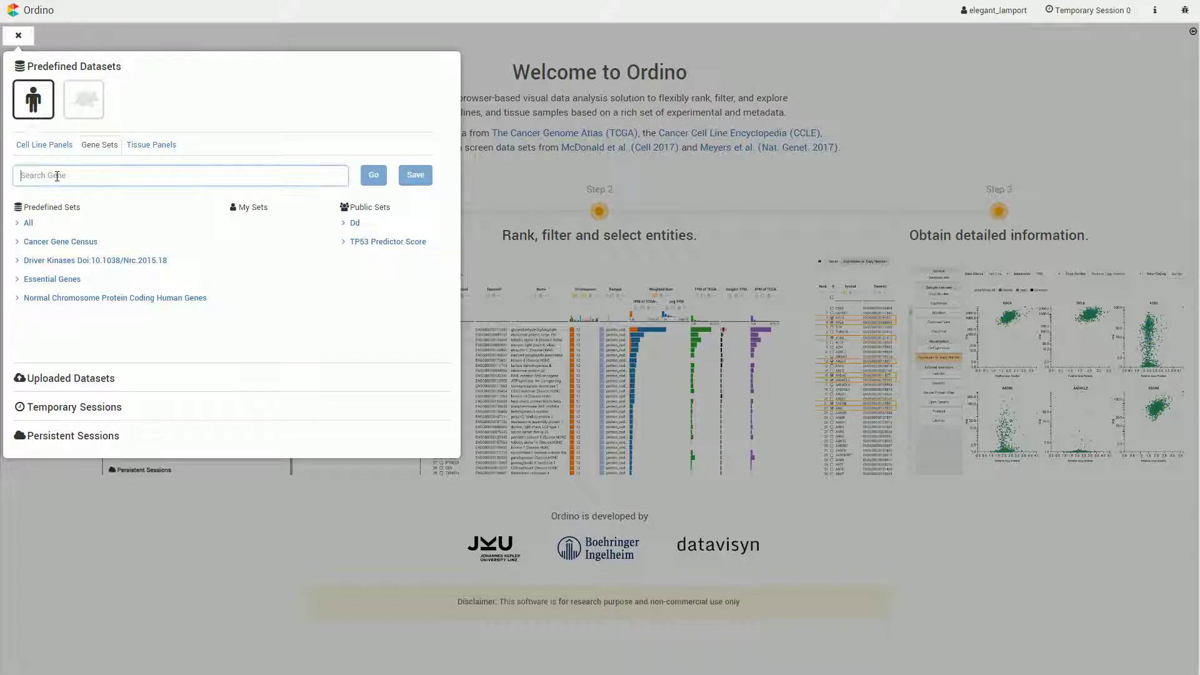
left_click(380, 313)
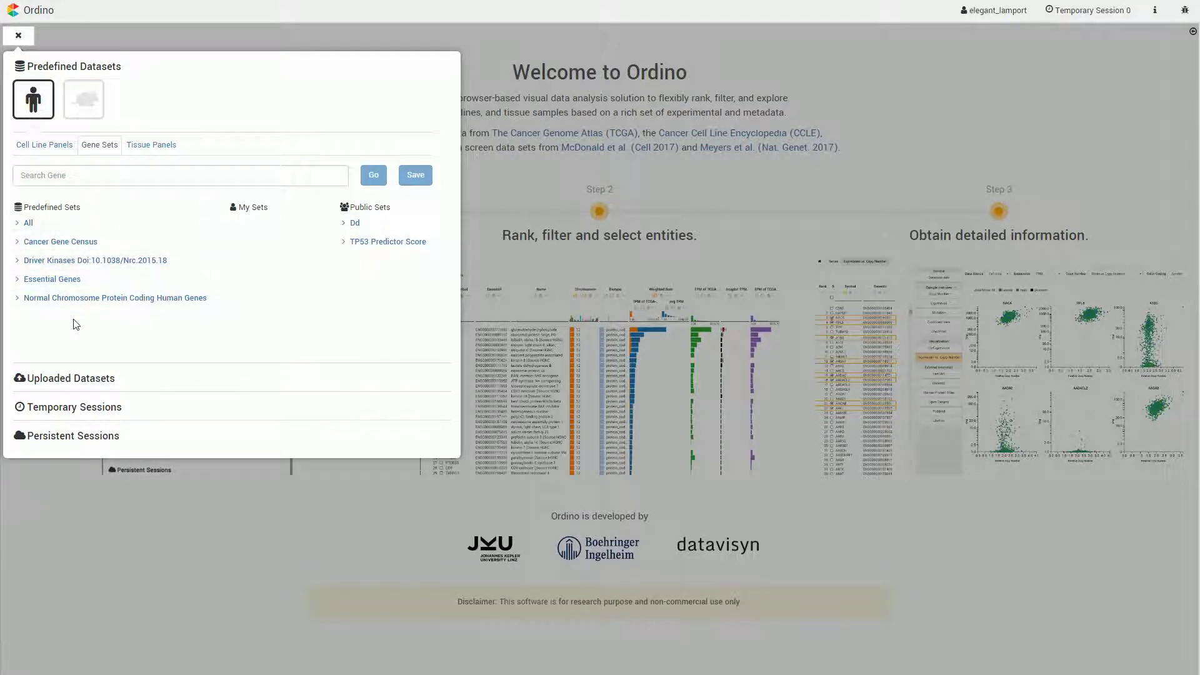
left_click(70, 379)
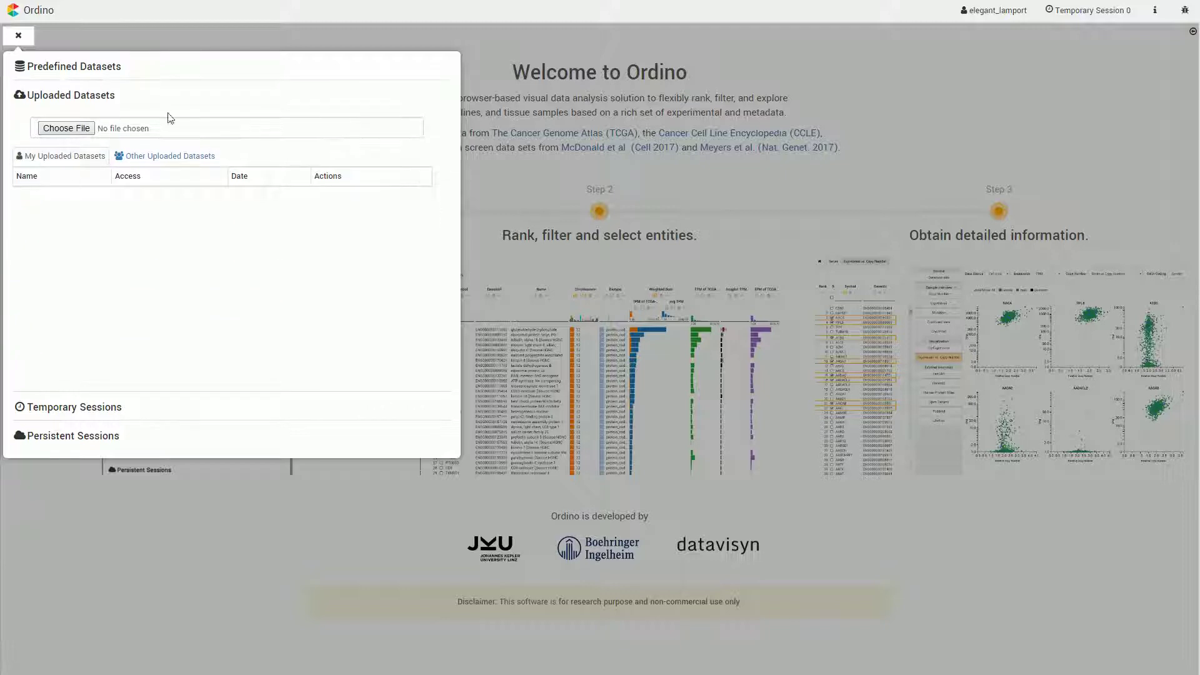
left_click(43, 76)
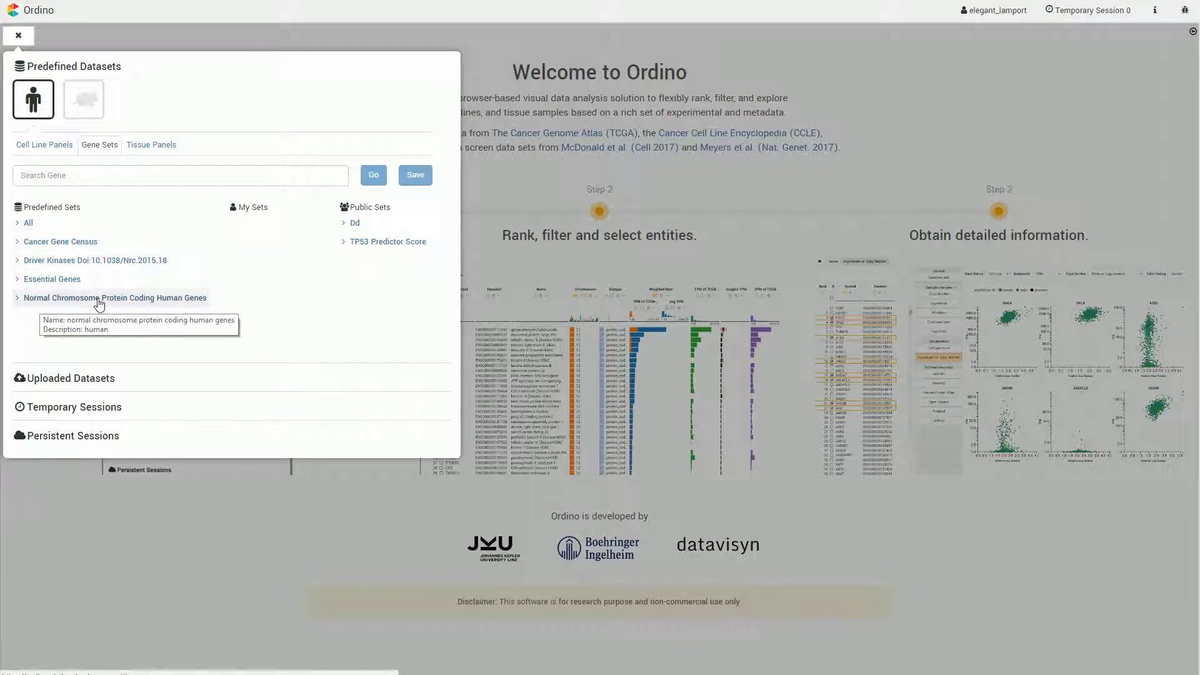
left_click(98, 299)
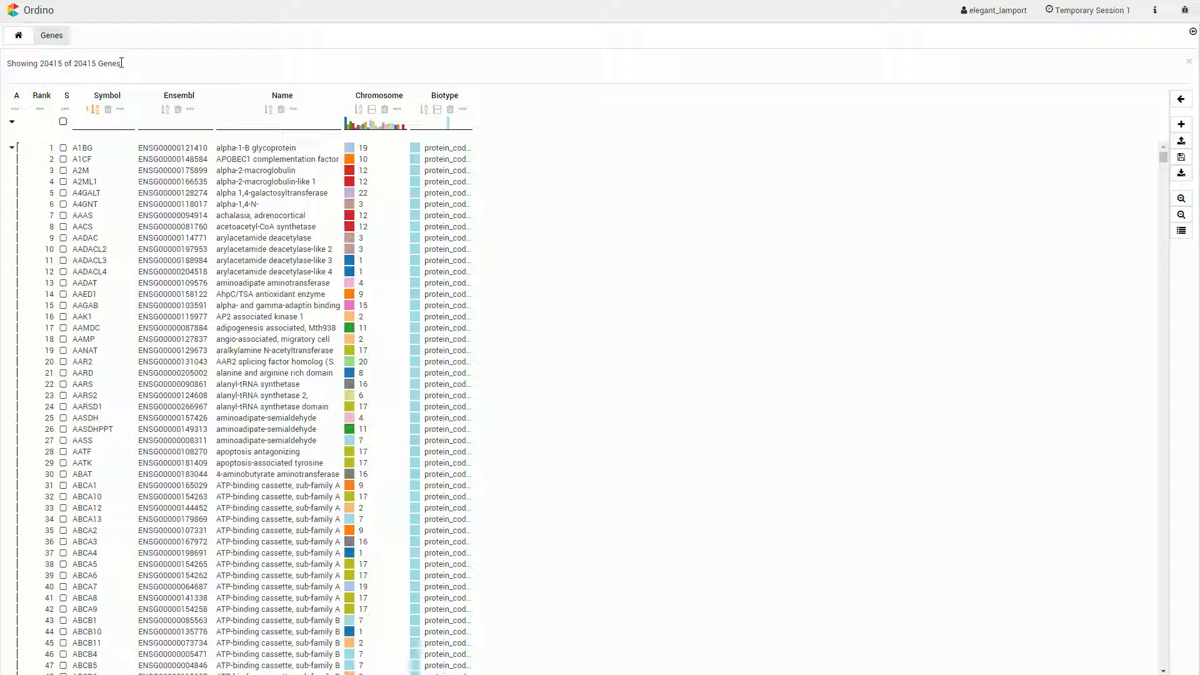
- Add a Single Cell Line Score column for HCC1954 with the Relative Copy Number data type
left_click(1189, 124)
type("sing")
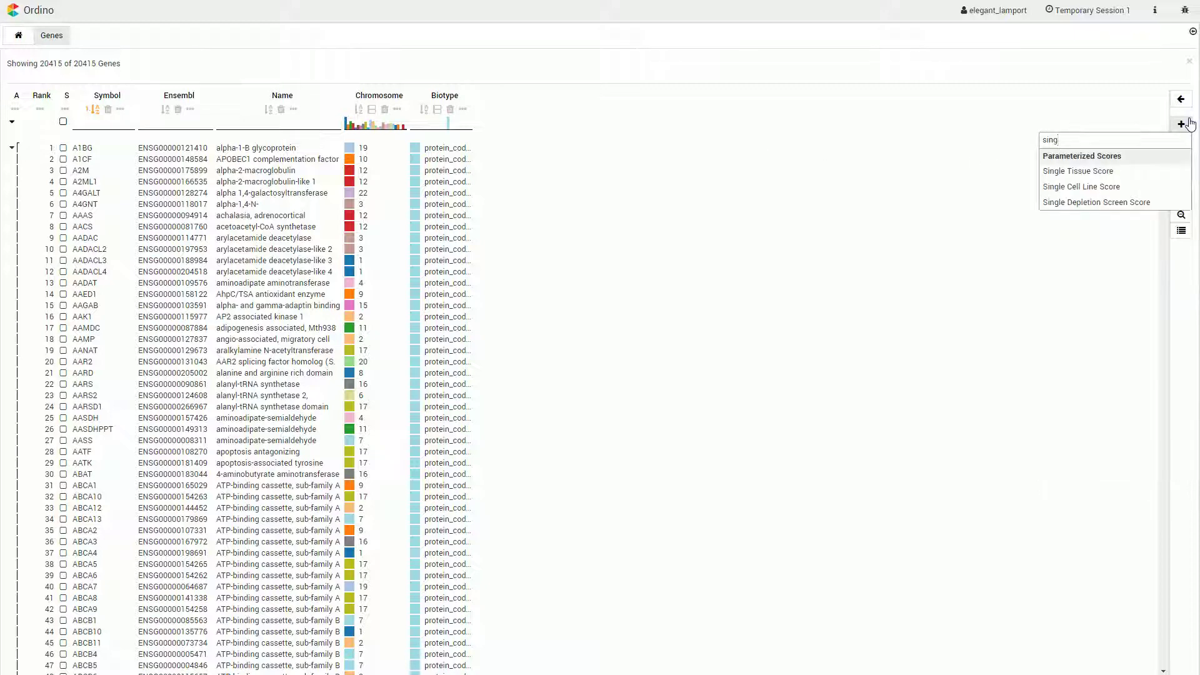
left_click(1138, 187)
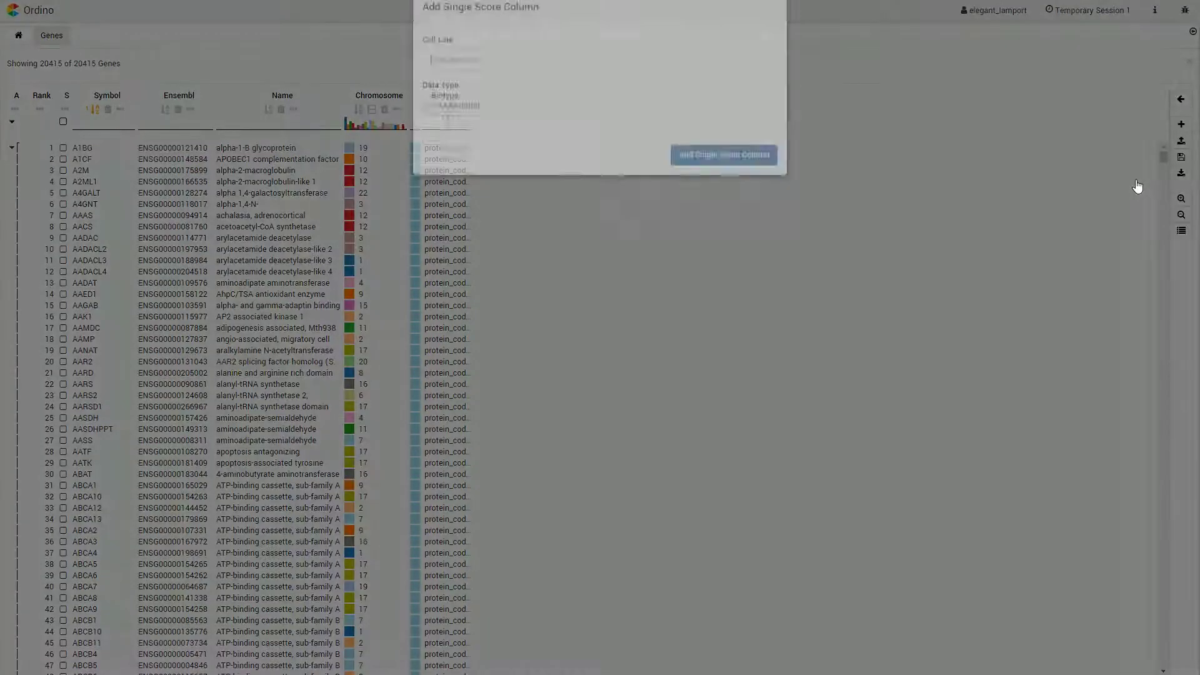
type("HCC1")
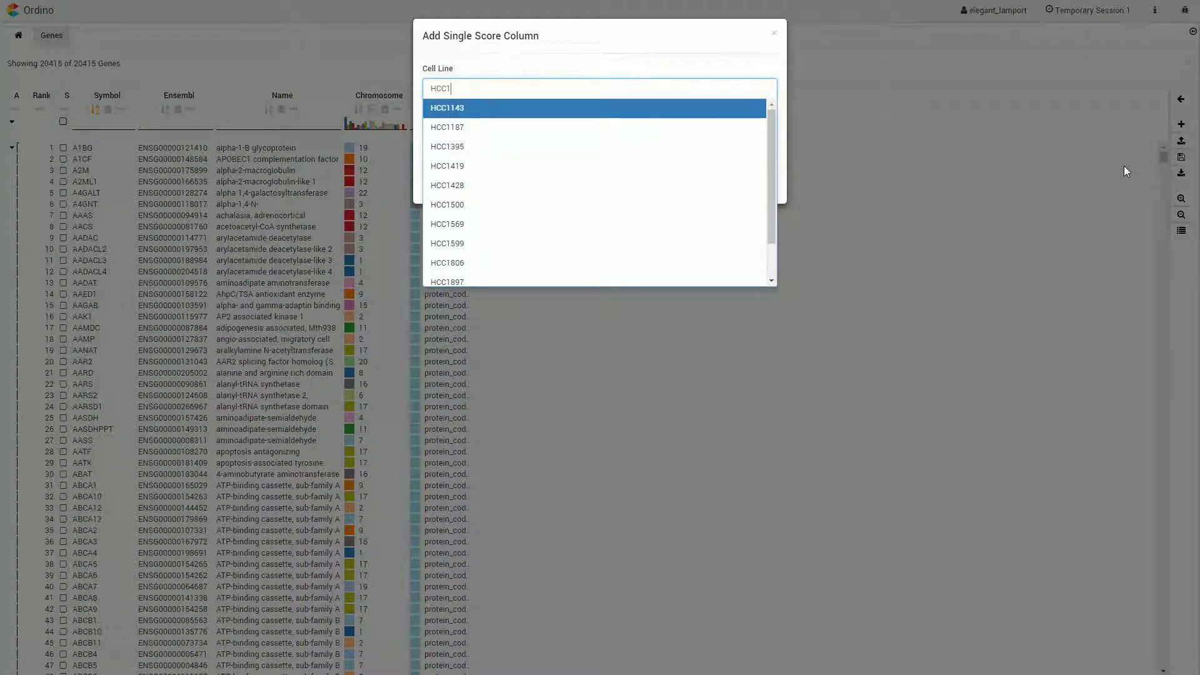
type("9")
left_click(607, 127)
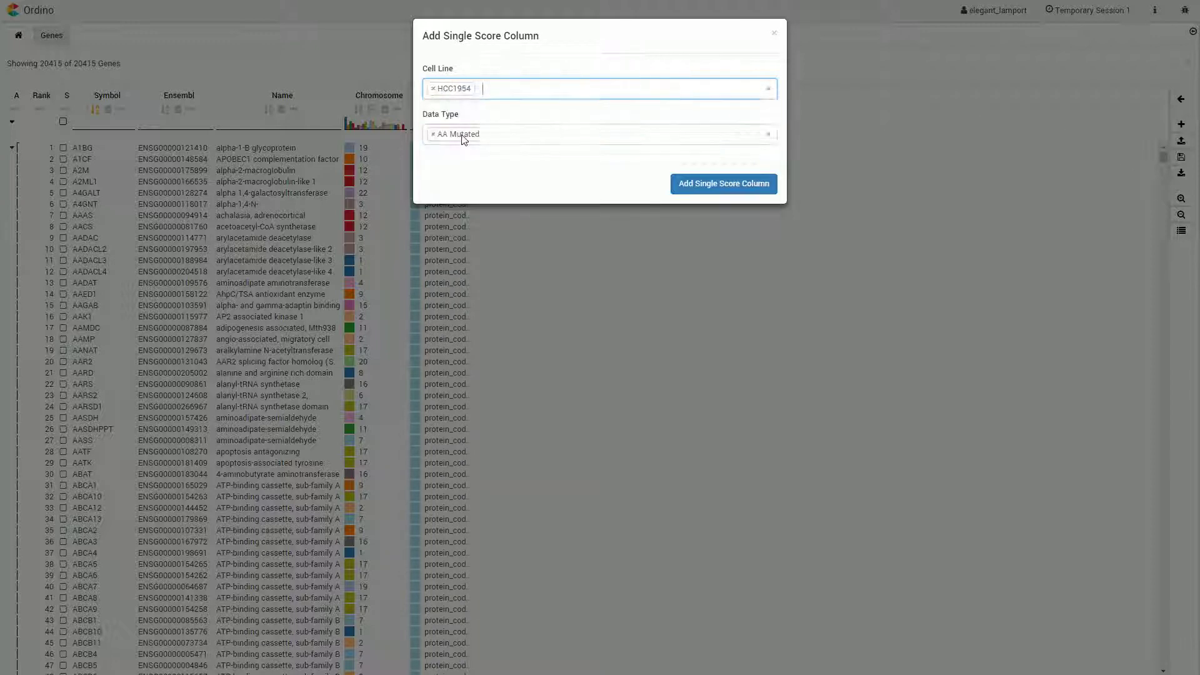
left_click(434, 135)
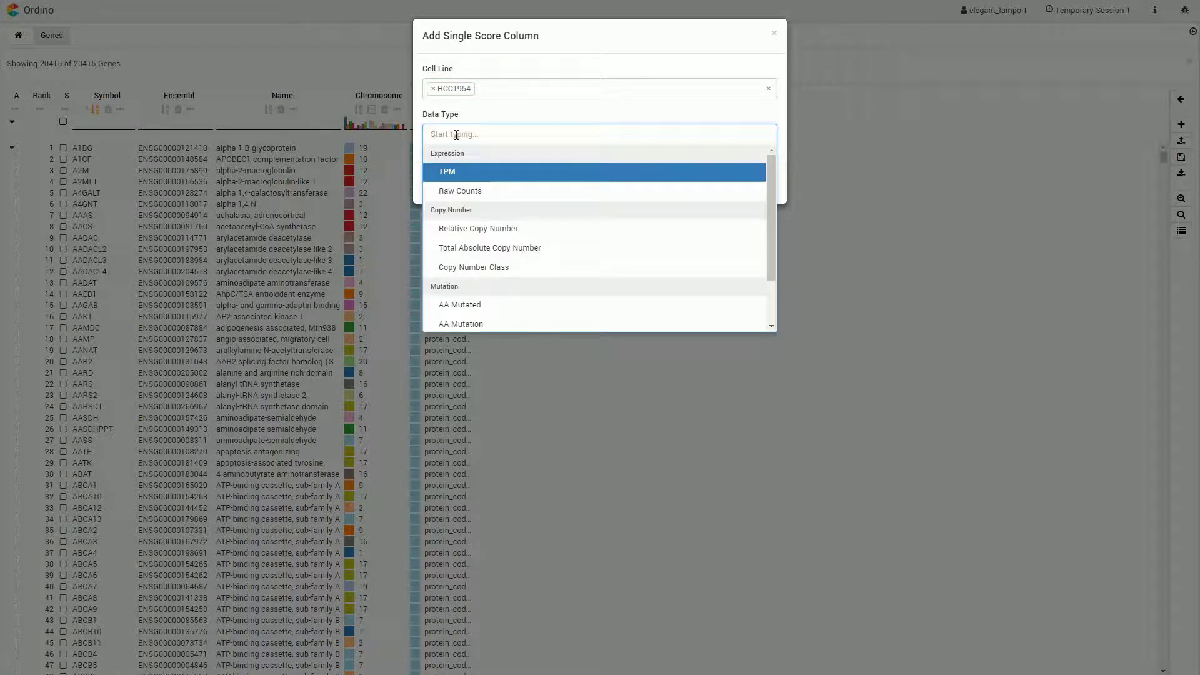
type("r")
left_click(510, 209)
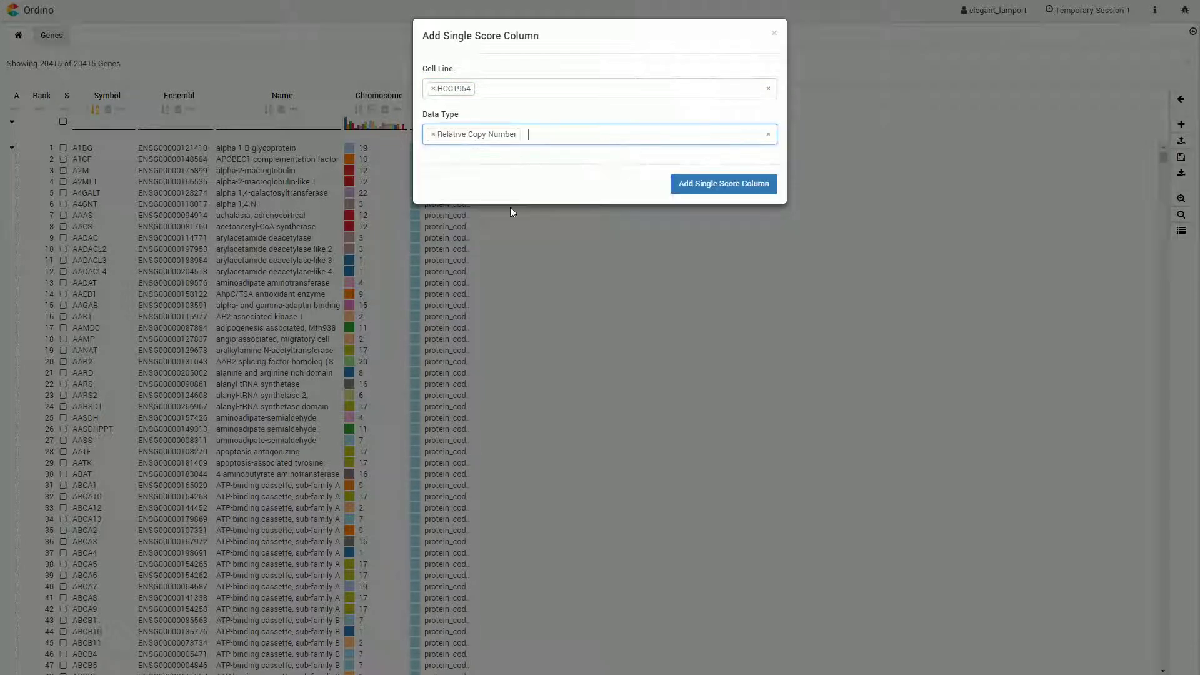
left_click(735, 183)
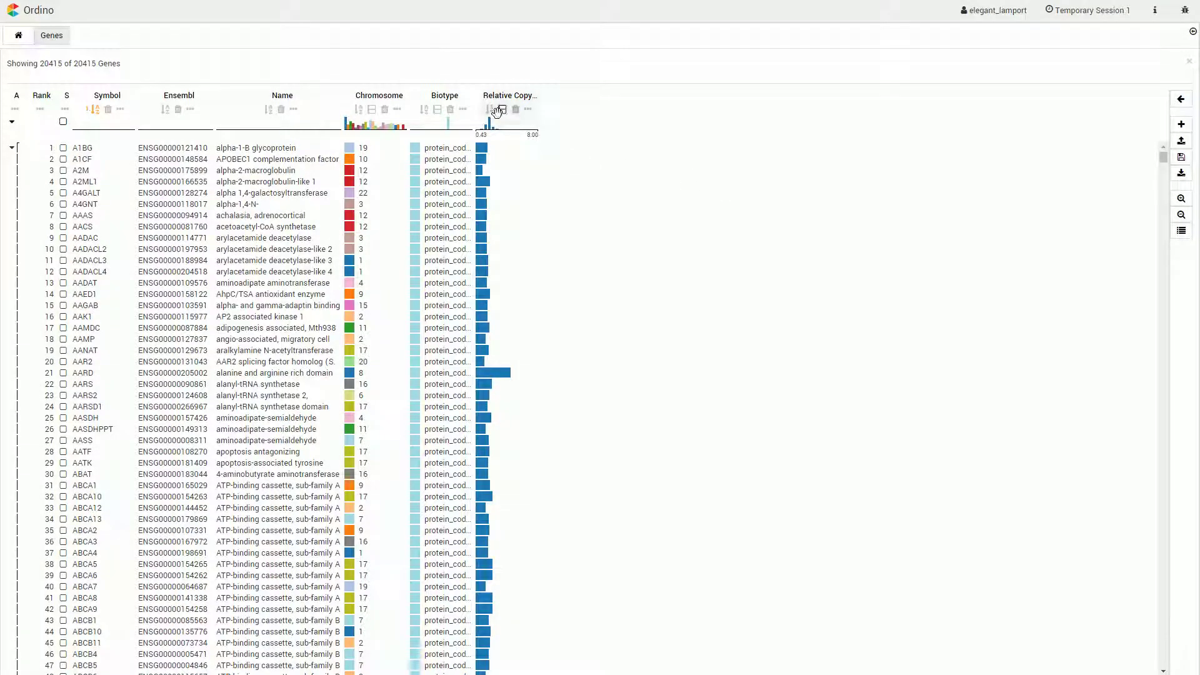
- Sort genes by HCC1954 relative copy number descending and filter to values above 4.14, leaving 39 genes
left_click(490, 111)
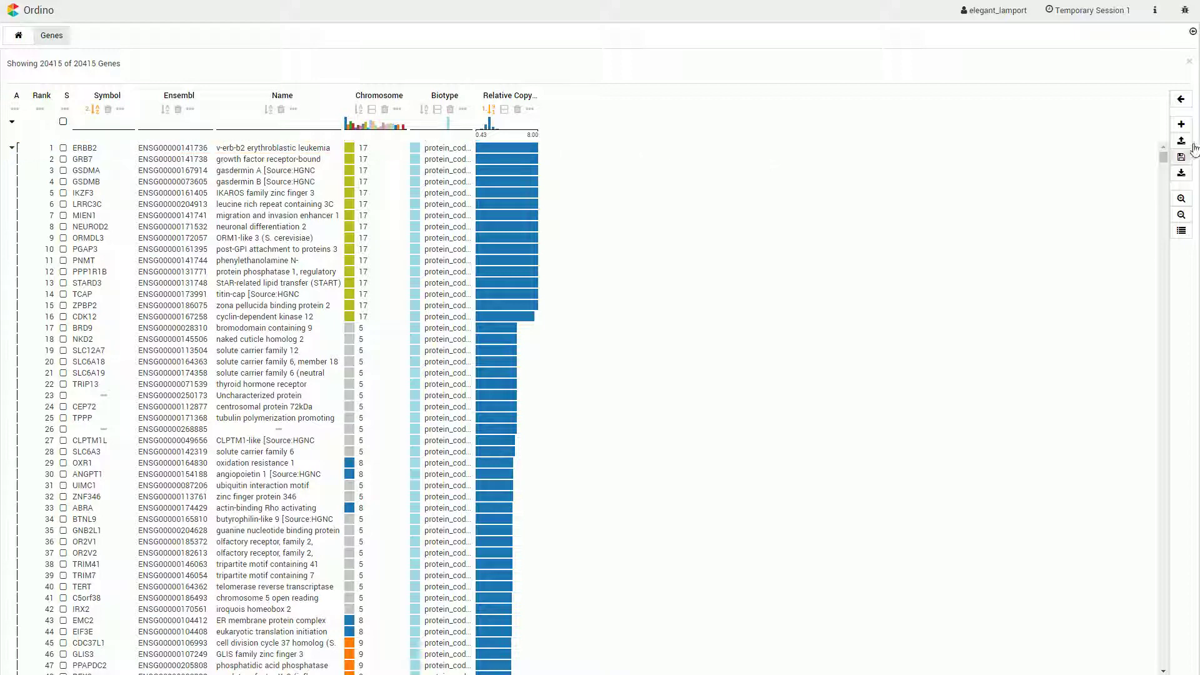
left_click(1180, 100)
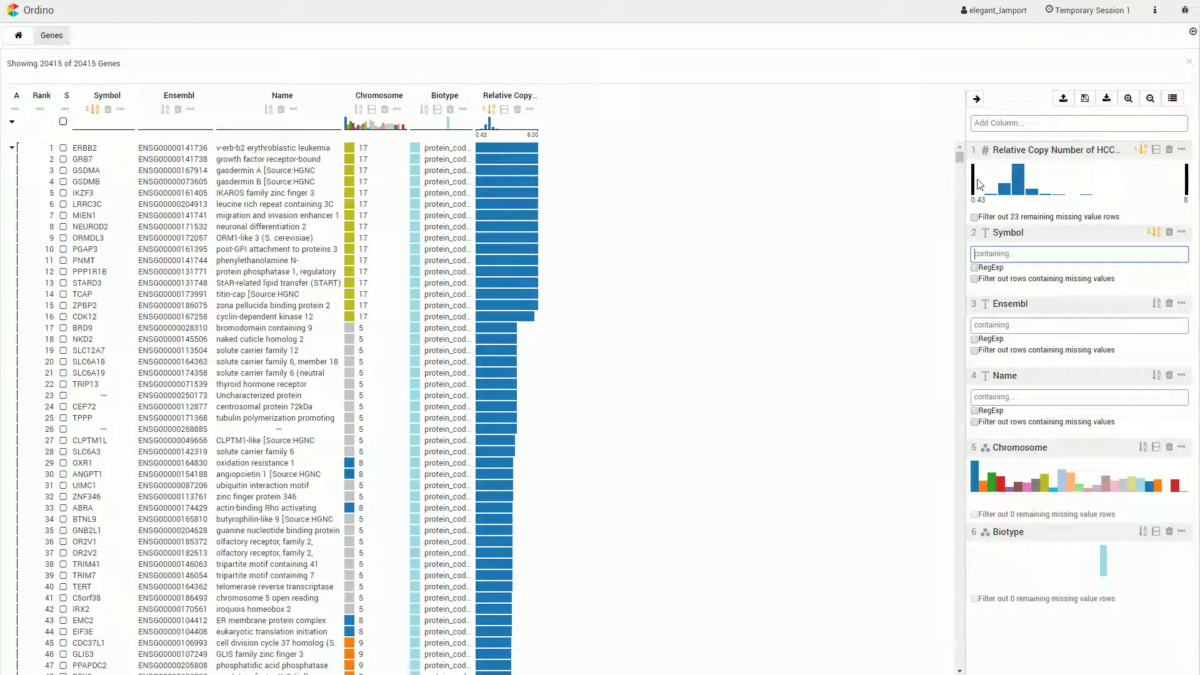
mouse_move(972, 181)
left_mouse_down()
mouse_move(1121, 183)
mouse_move(946, 187)
left_mouse_up()
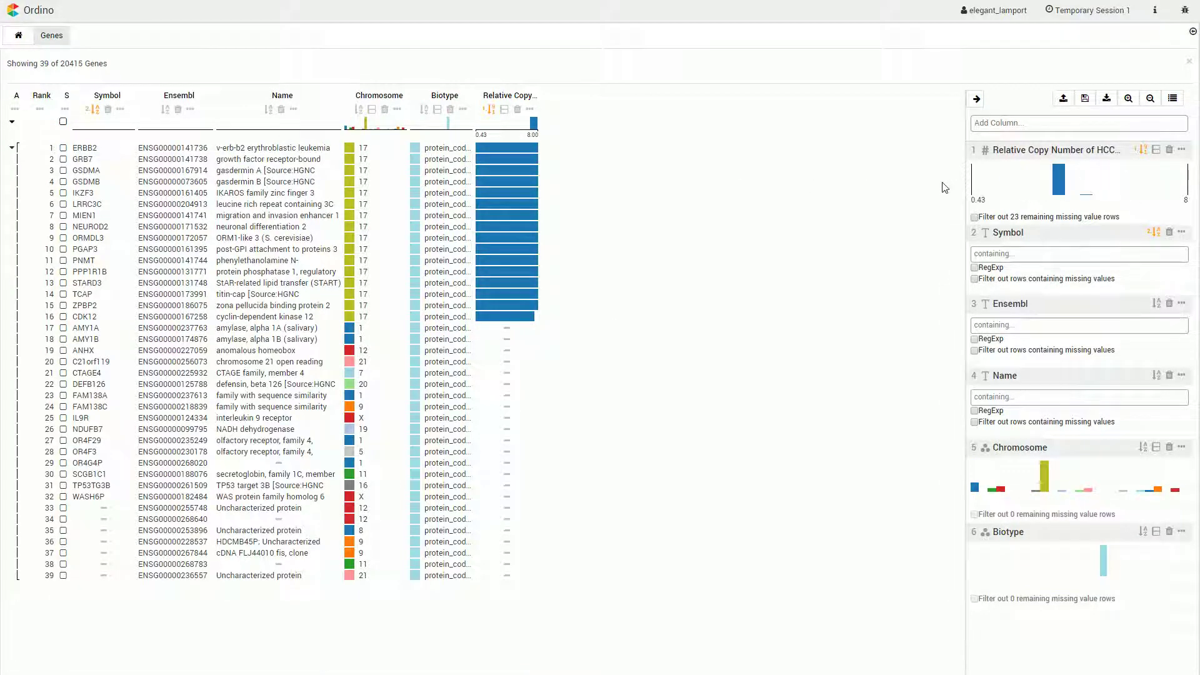
- Add an HCC1954 Single Cell Line Score column with TPM expression data
left_click(979, 100)
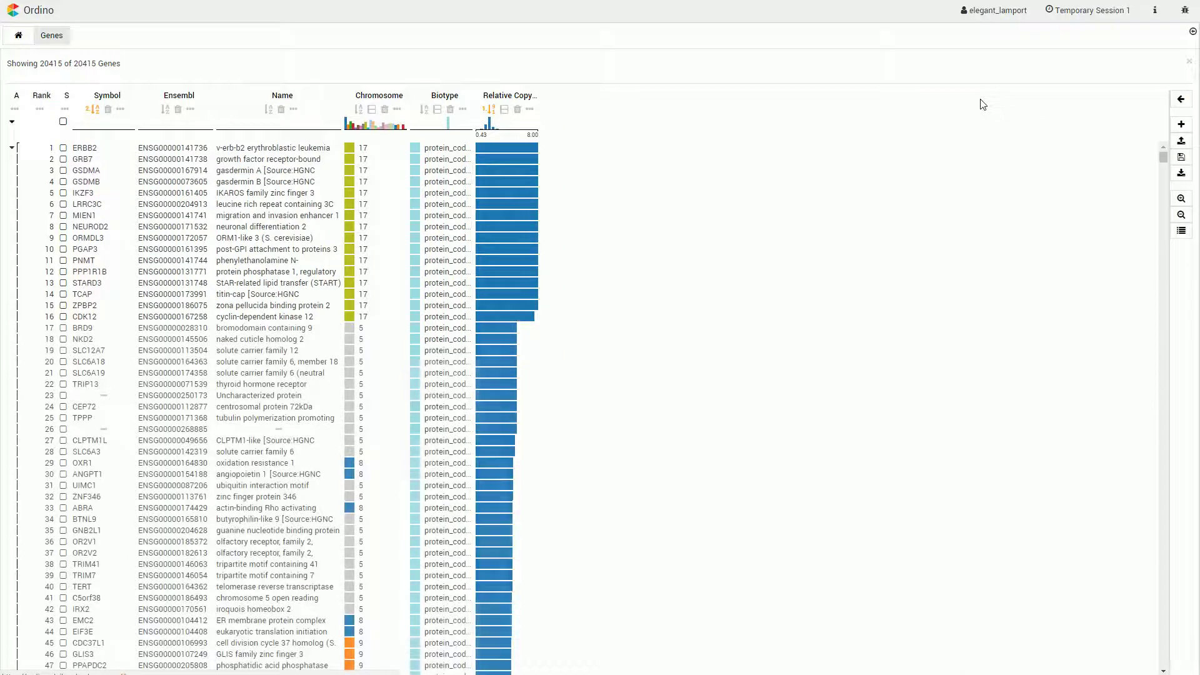
left_click(1180, 127)
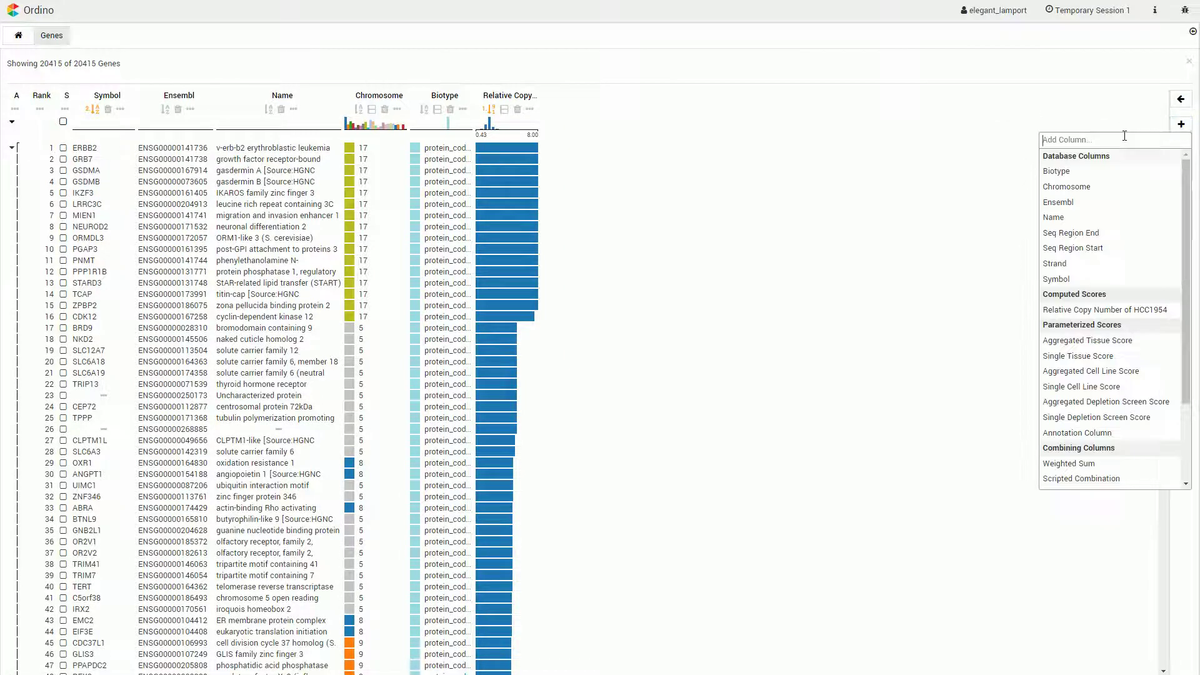
type("sing")
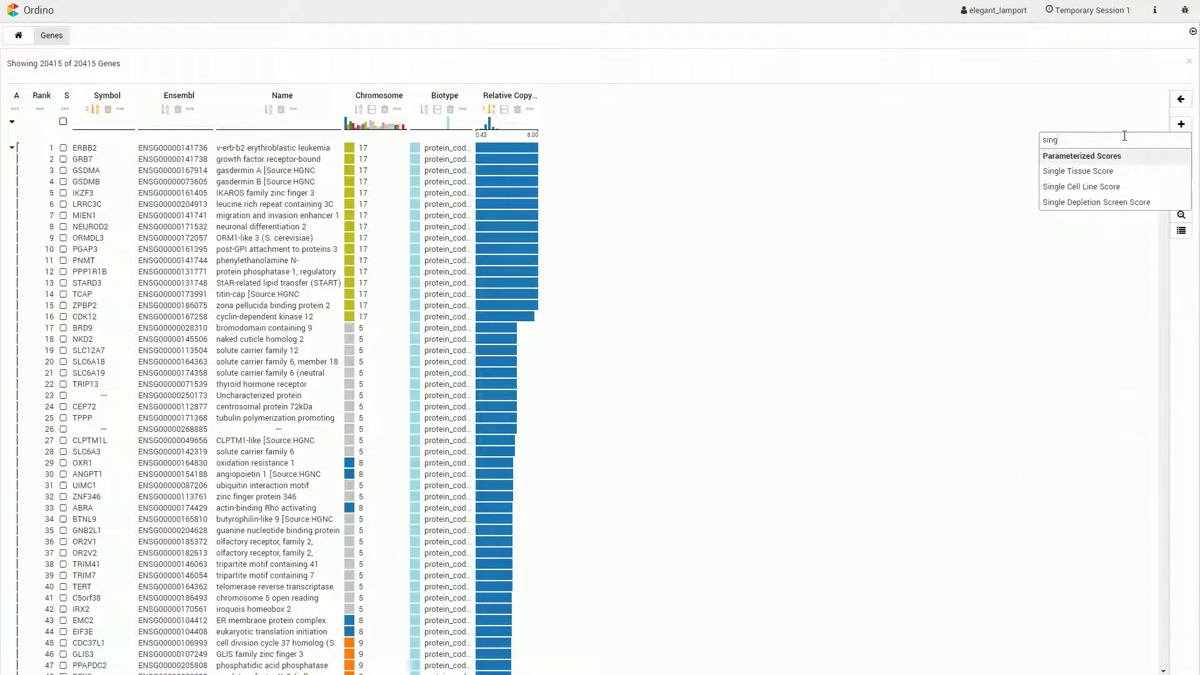
left_click(1106, 189)
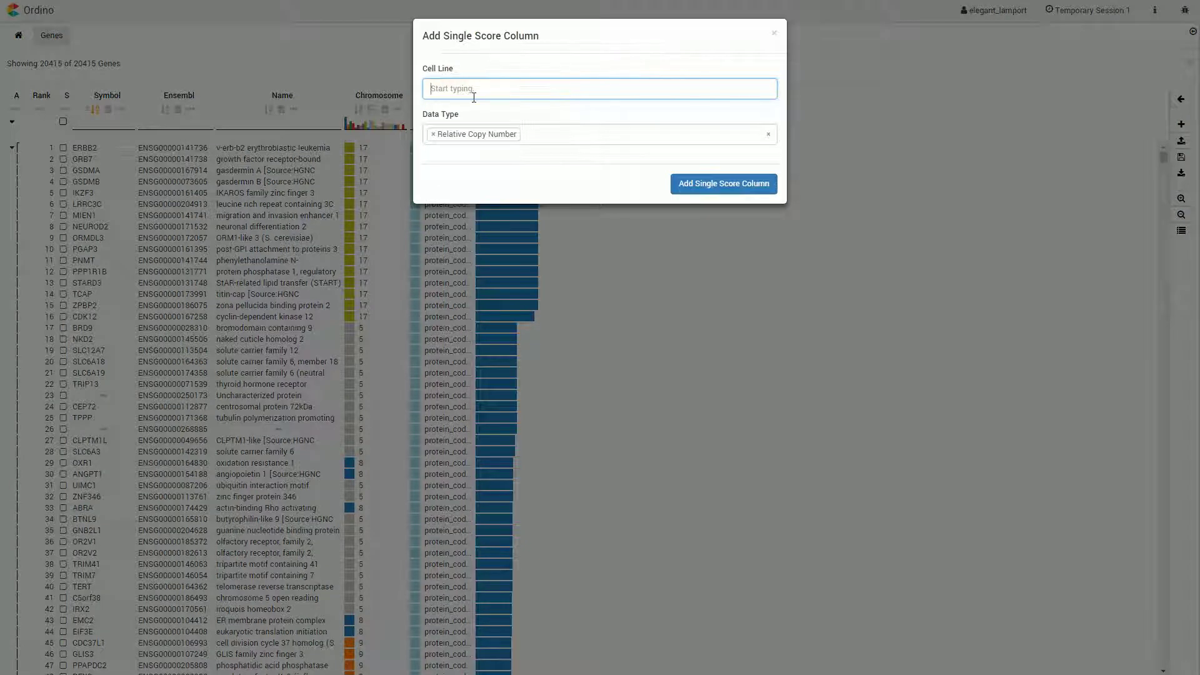
type("HCC19")
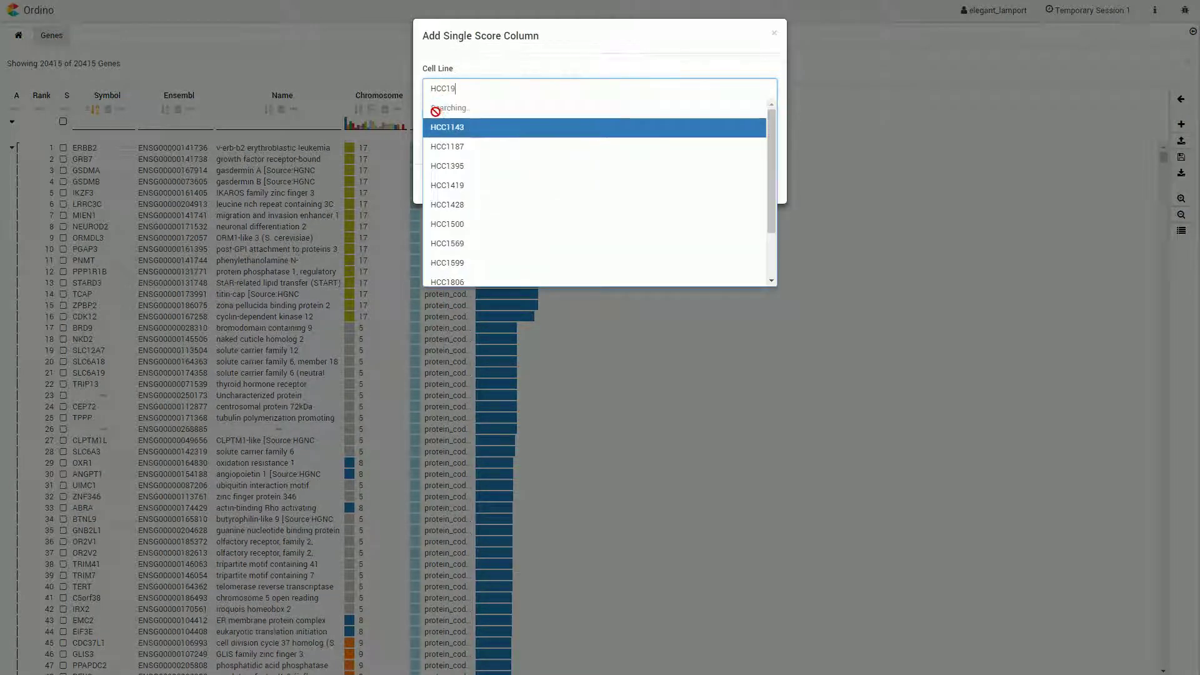
left_click(460, 126)
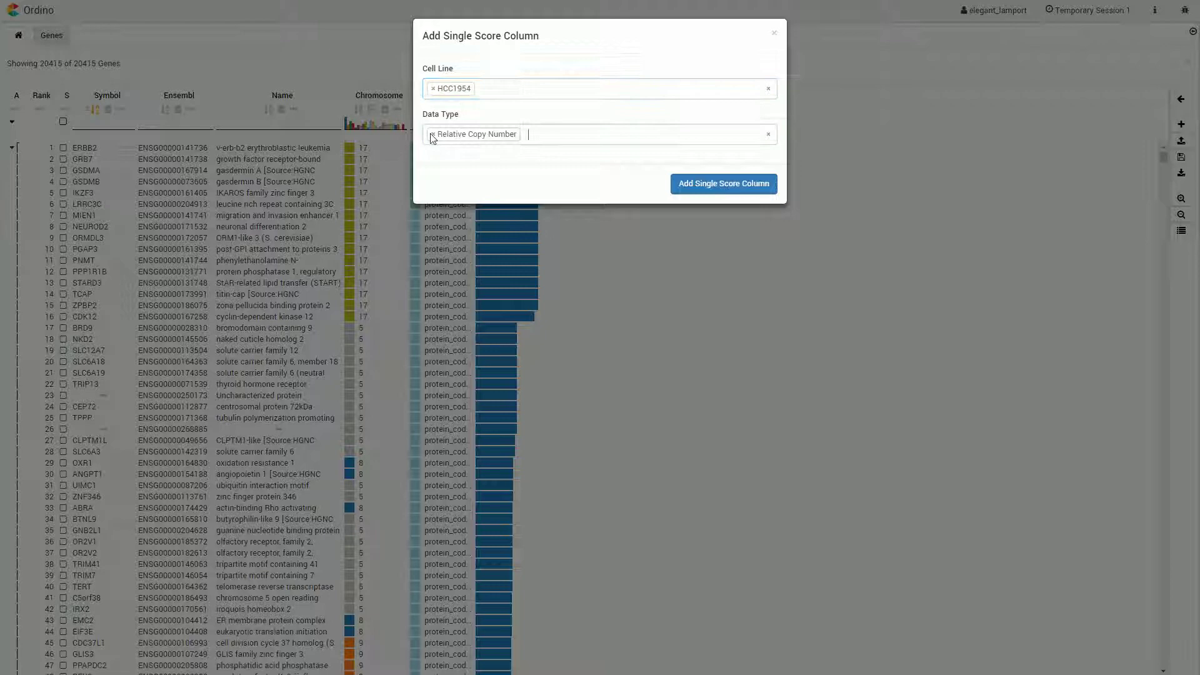
left_click(432, 137)
left_click(452, 168)
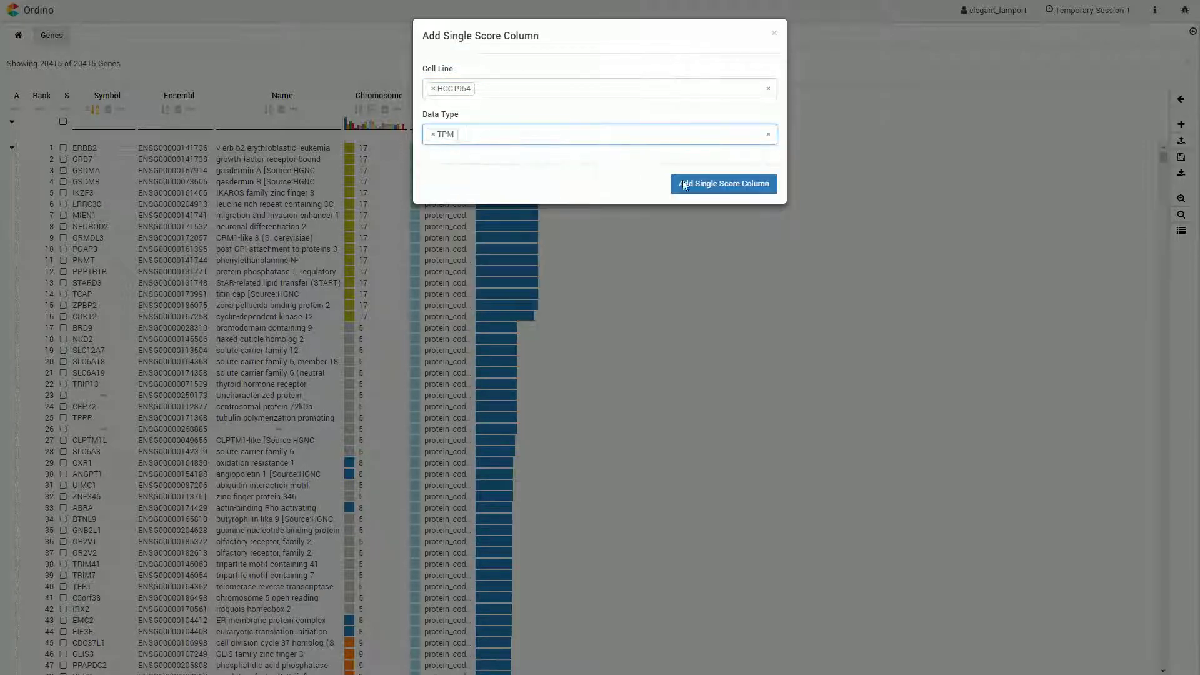
left_click(684, 184)
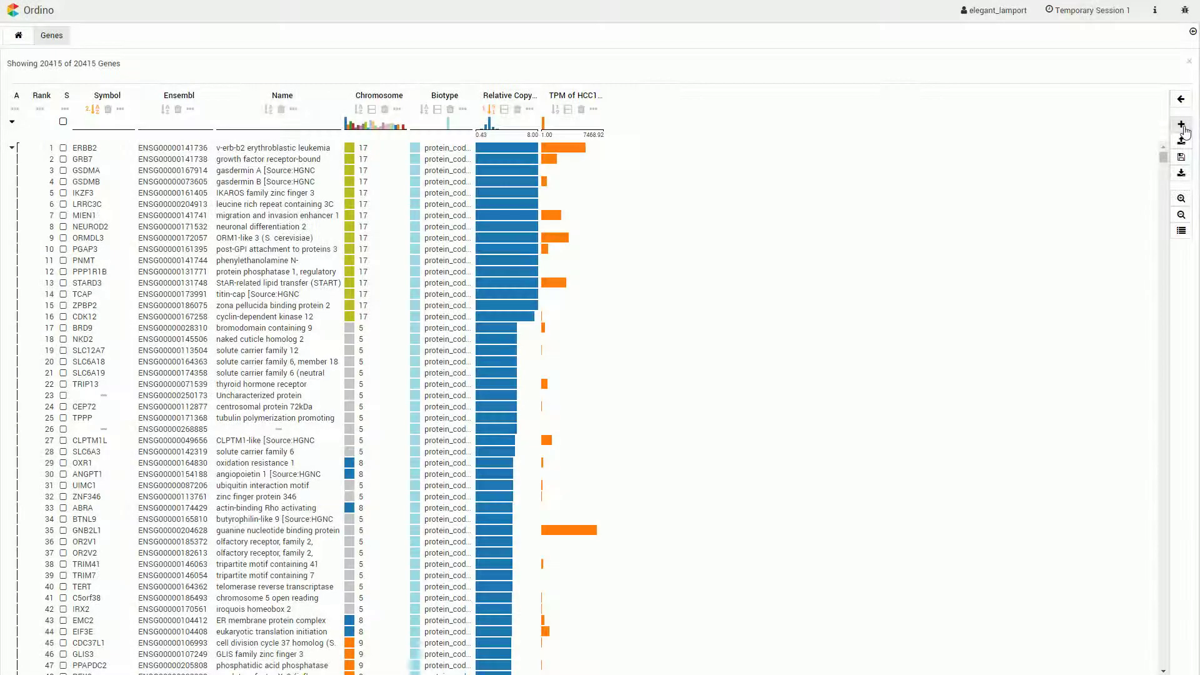
- Add an HCC1954 Single Depletion Screen Score column using DRIVE RSA
left_click(1184, 127)
type("depl")
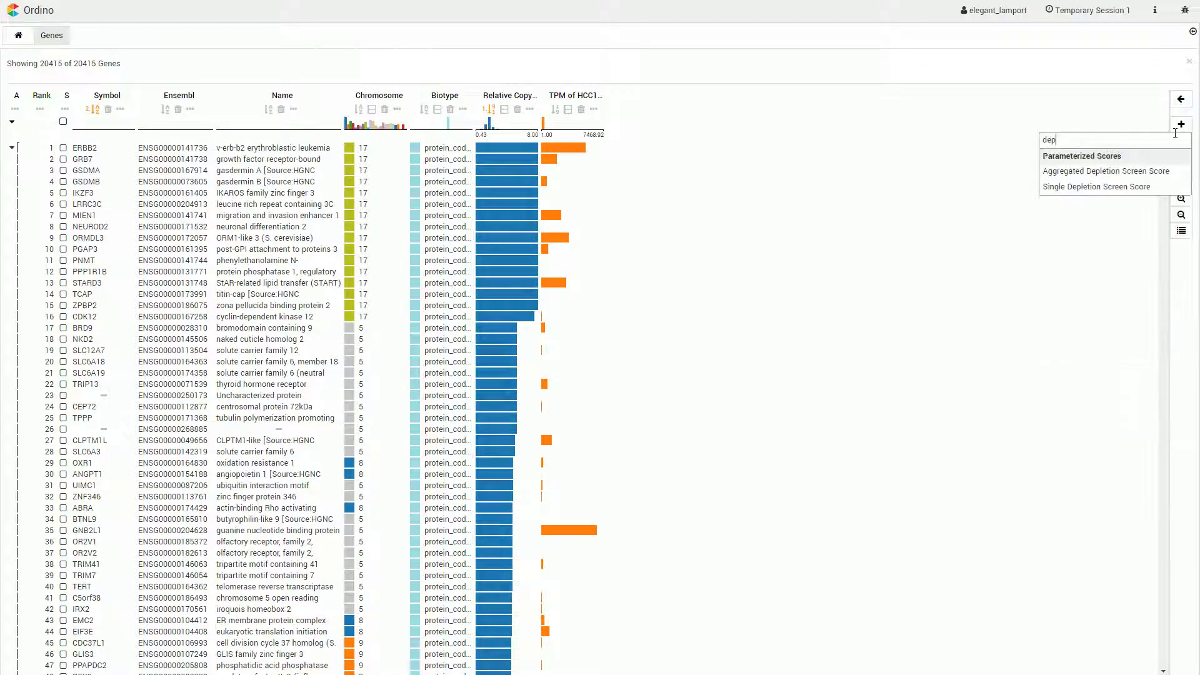
left_click(1133, 186)
type("HCC19")
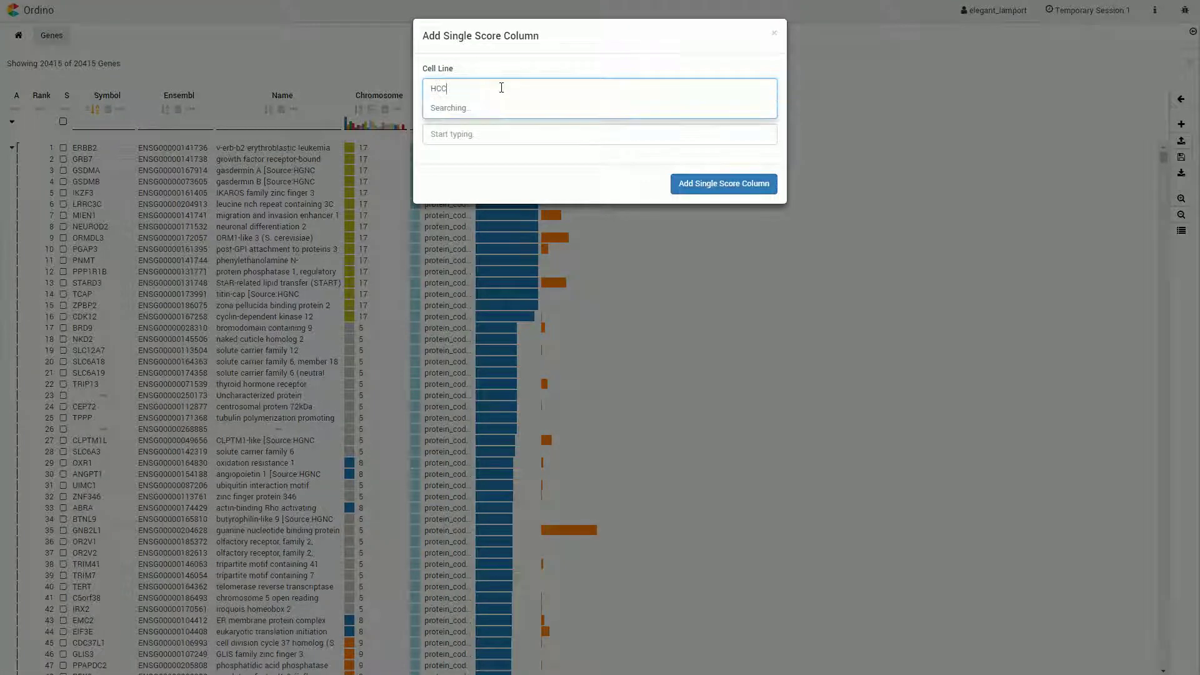
left_click(494, 126)
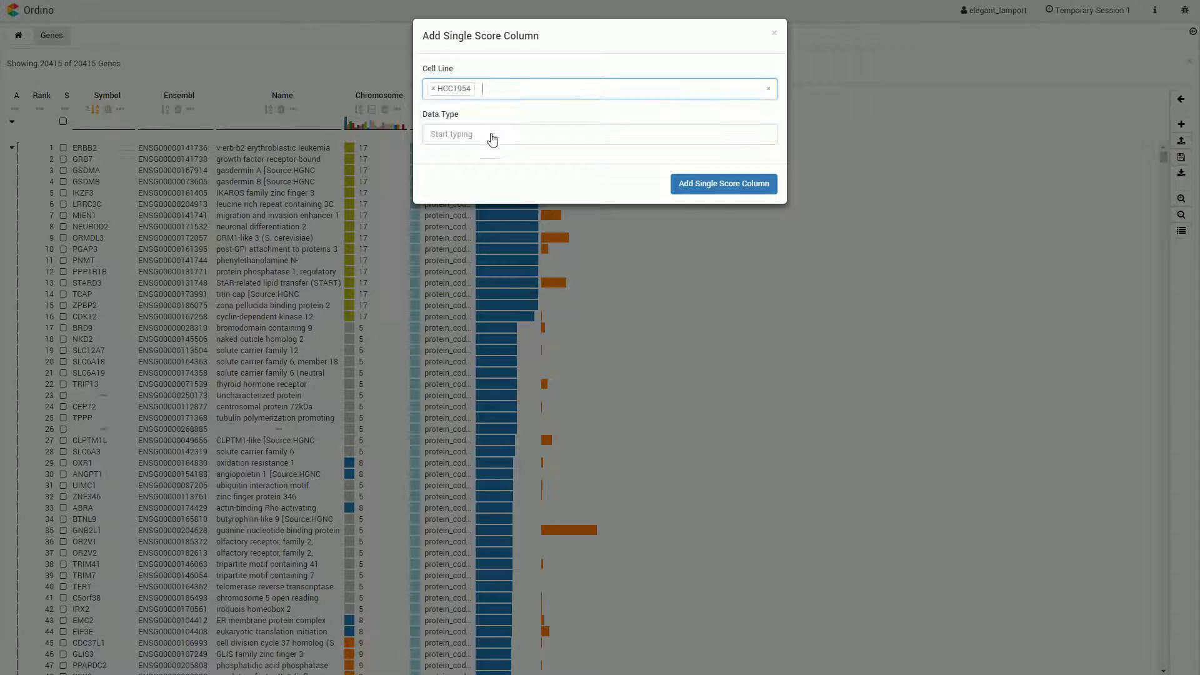
left_click(491, 136)
left_click(491, 153)
left_click(722, 181)
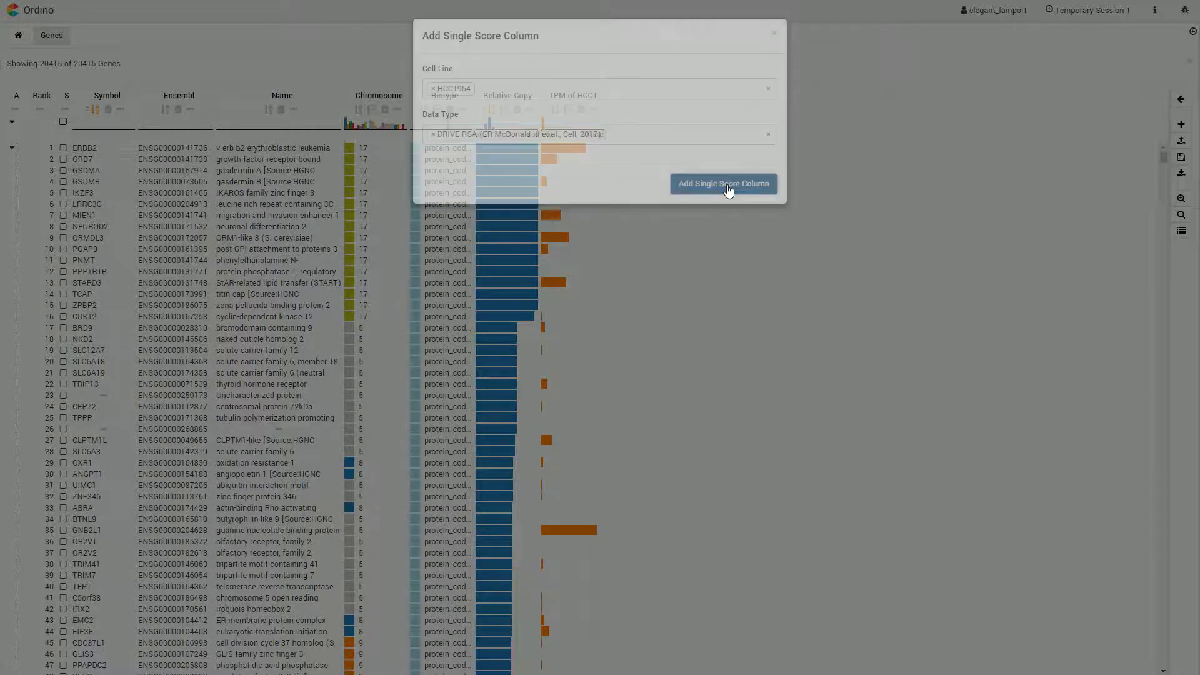
- Set the DRIVE RSA column's Mapping/Scaling Type to Invert and apply it
left_click(660, 110)
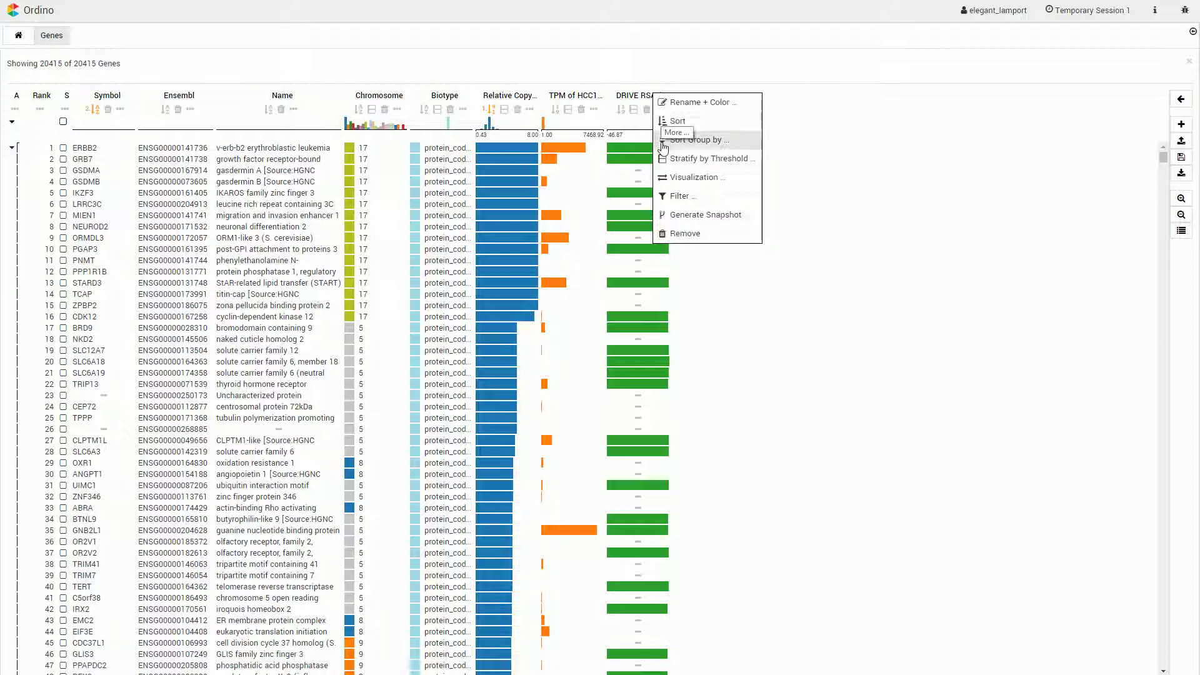
left_click(682, 195)
left_click(788, 217)
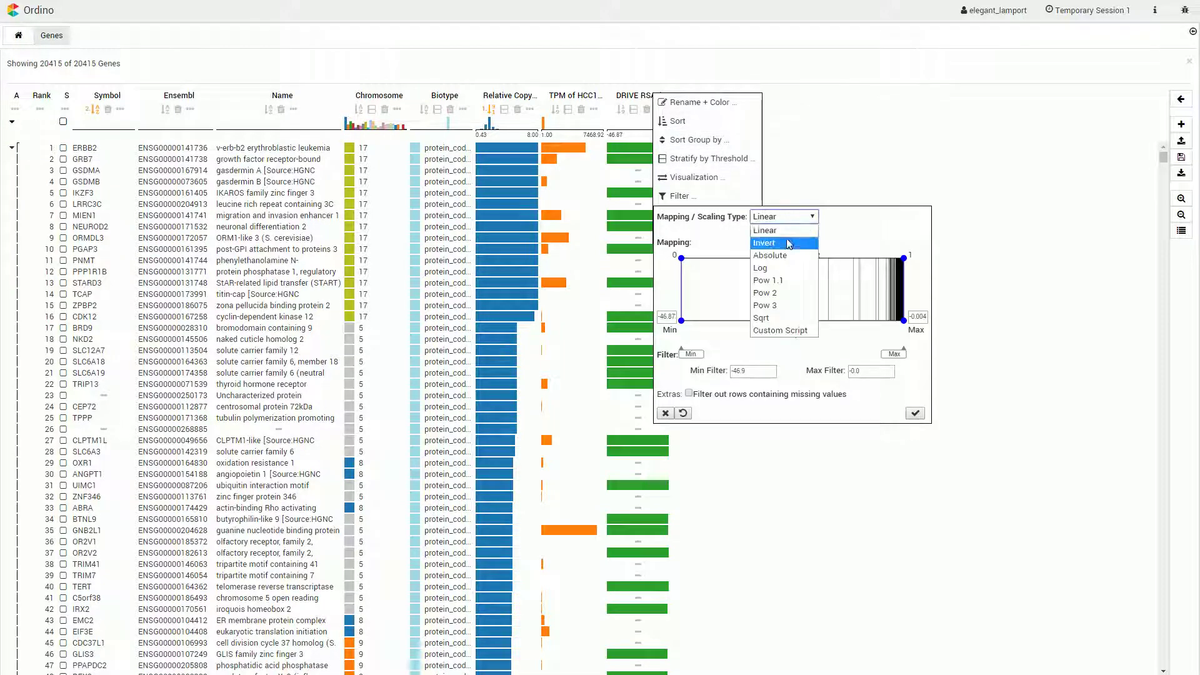
left_click(764, 243)
left_click(915, 413)
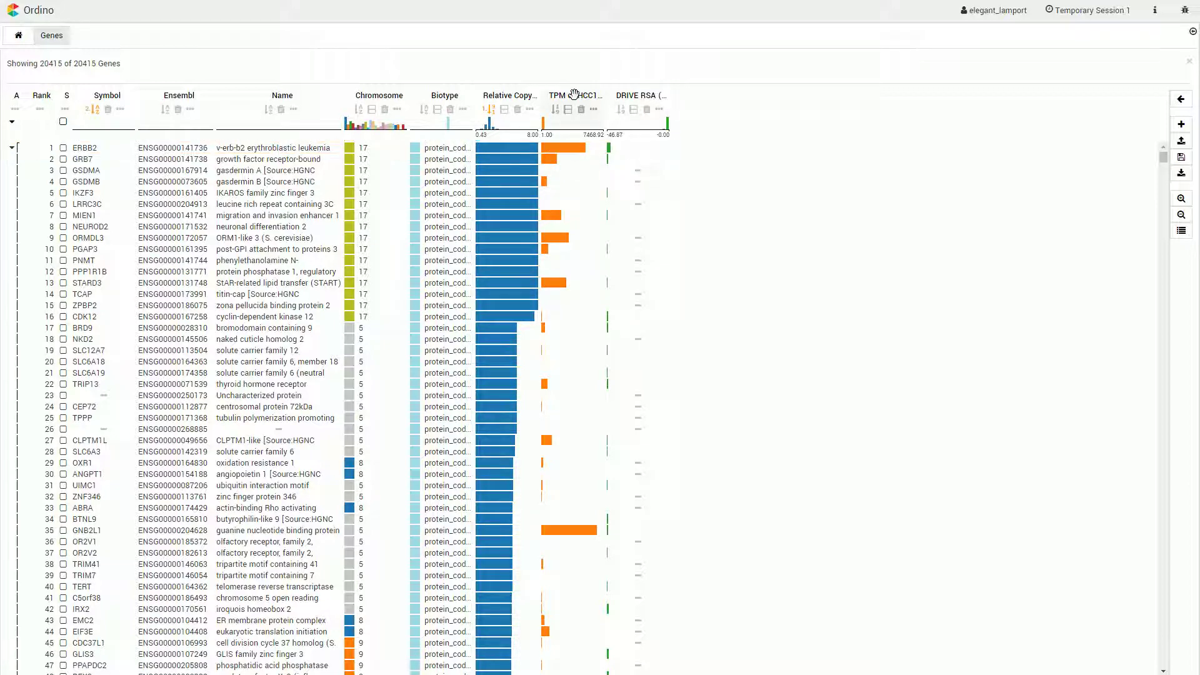
- Drop the DRIVE RSA column onto the TPM column to merge them into a Weighted Sum
left_click_drag(646, 102, 575, 102)
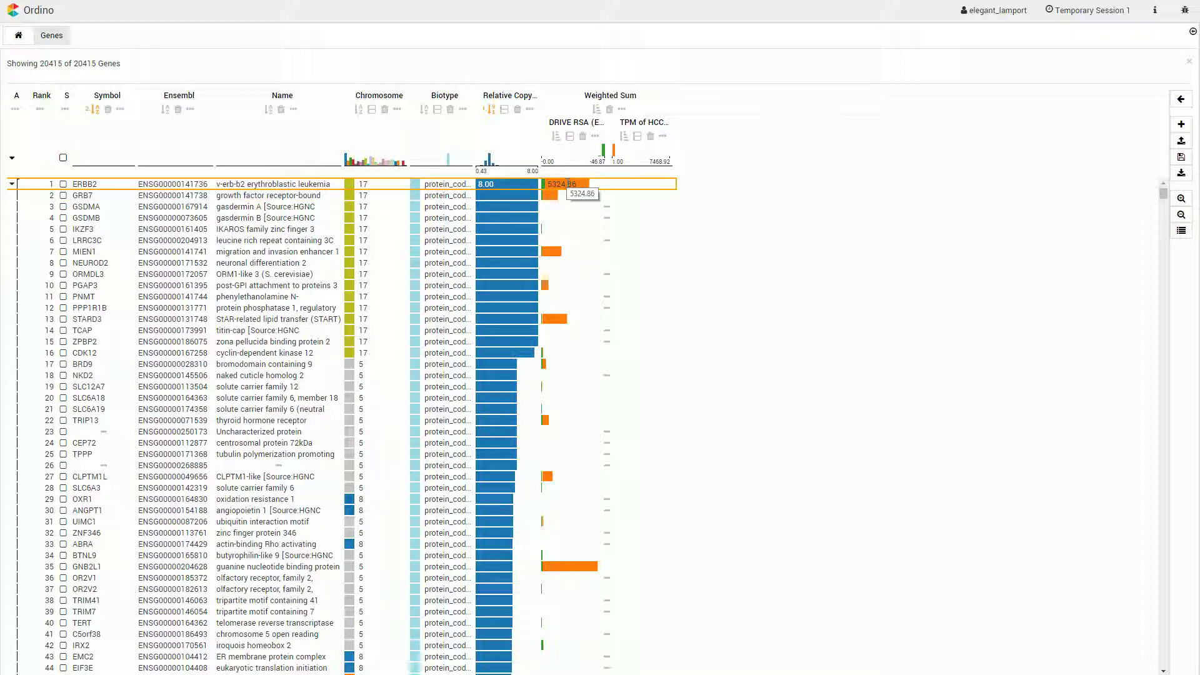
- Add a breast-carcinoma Aggregated Cell Line Score column averaging TPM
left_click(1180, 126)
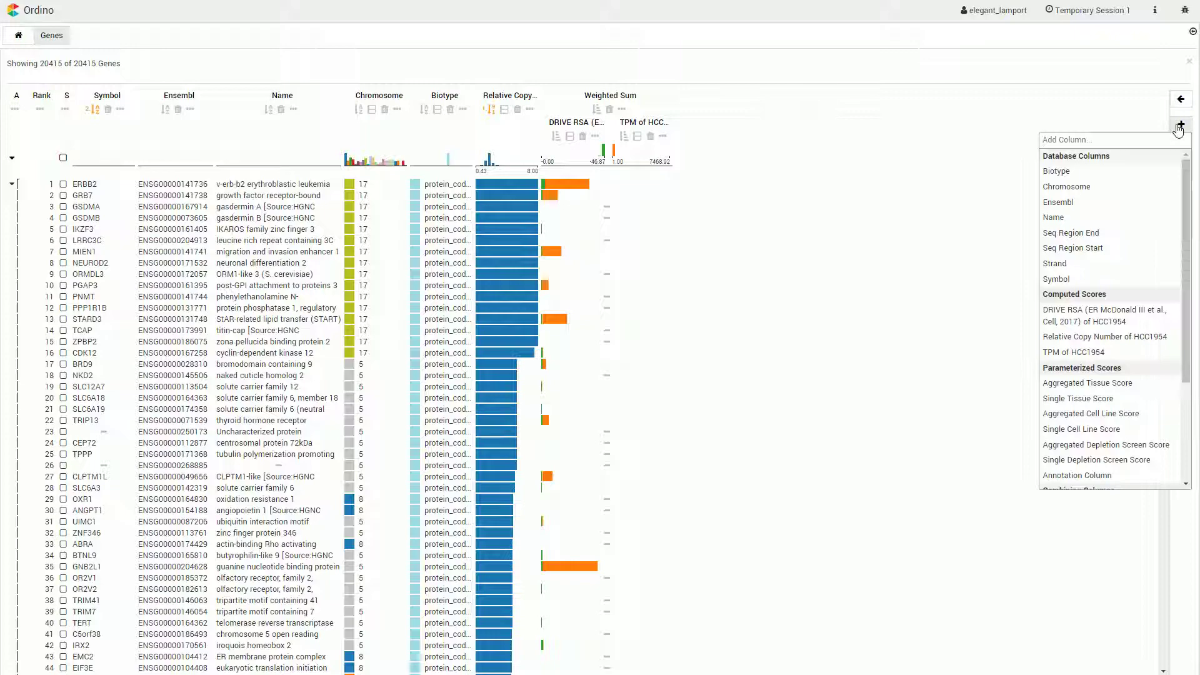
type("agg")
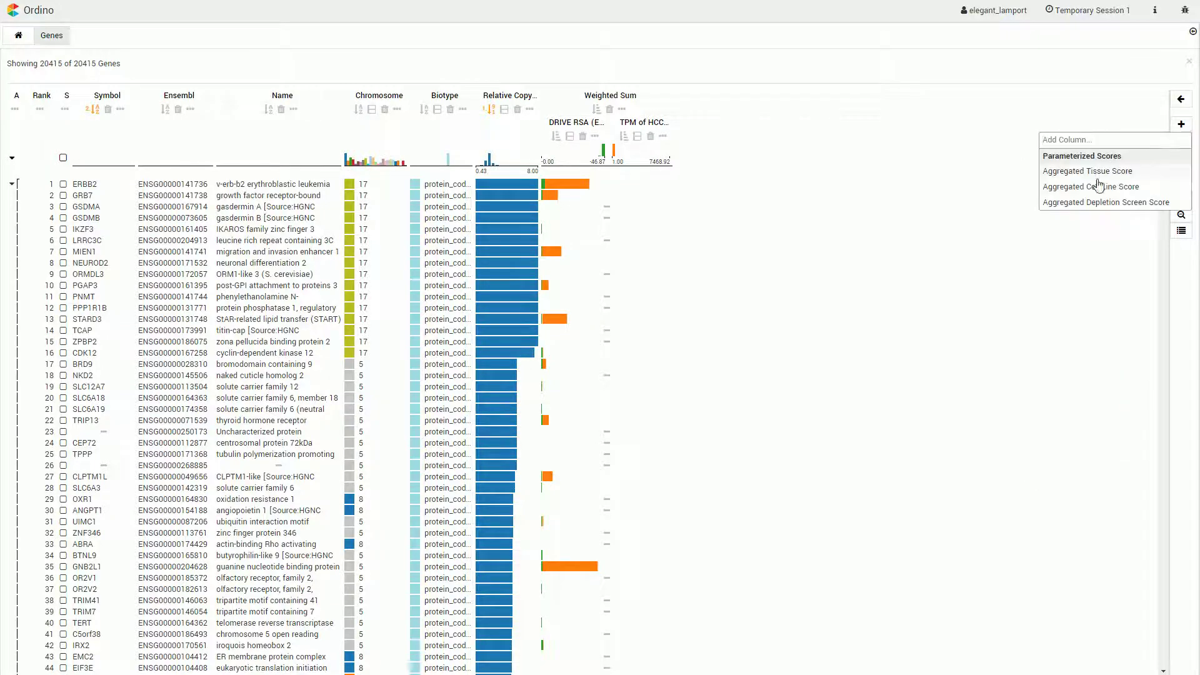
left_click(1096, 188)
left_click(563, 156)
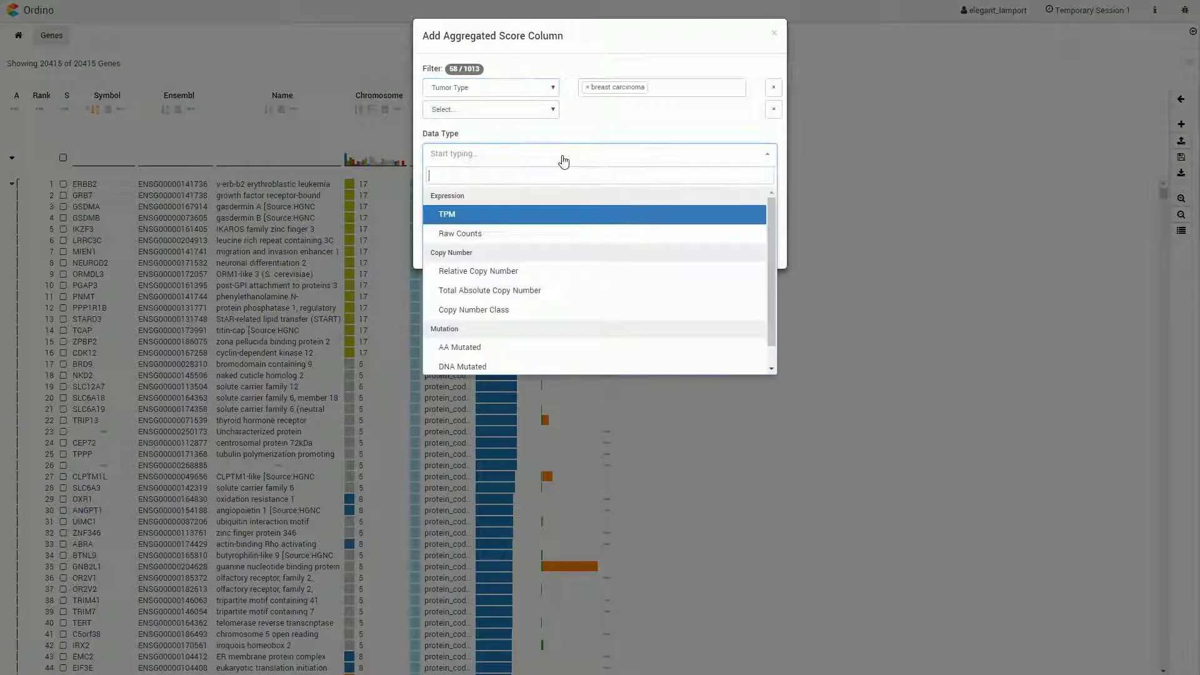
type("T")
left_click(480, 223)
left_click(723, 258)
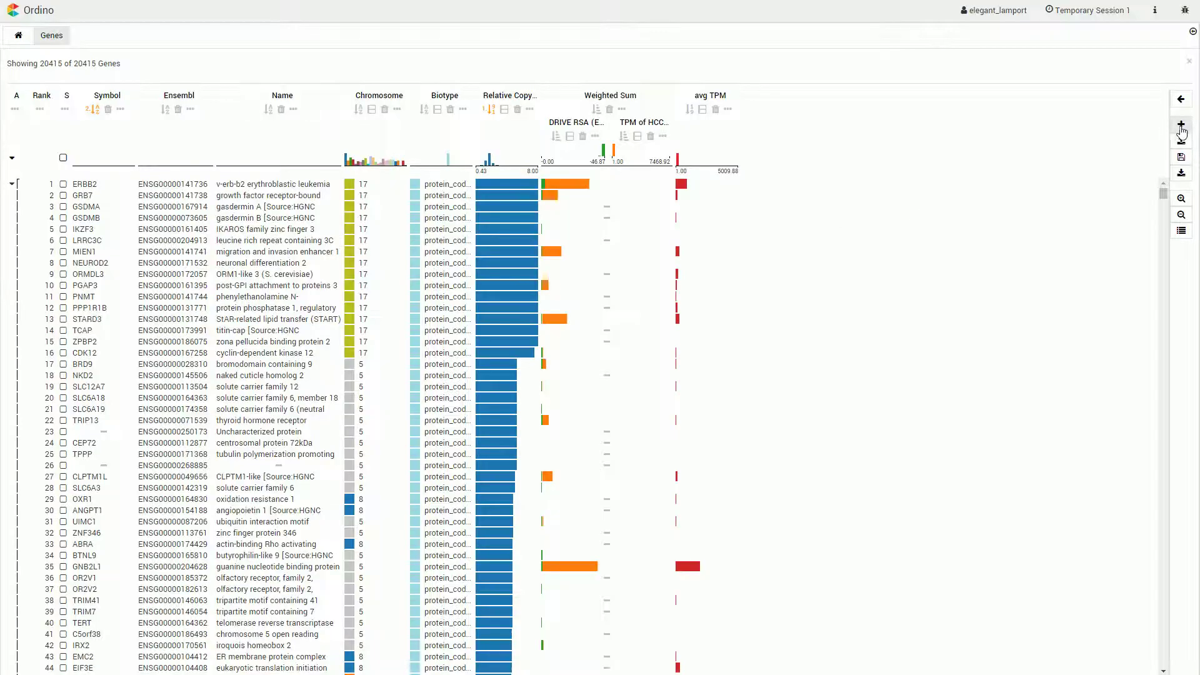
- Add aggregated Relative Copy Number boxplot and Frequency (> greater than) columns
left_click(1181, 123)
type("agg")
left_click(1101, 187)
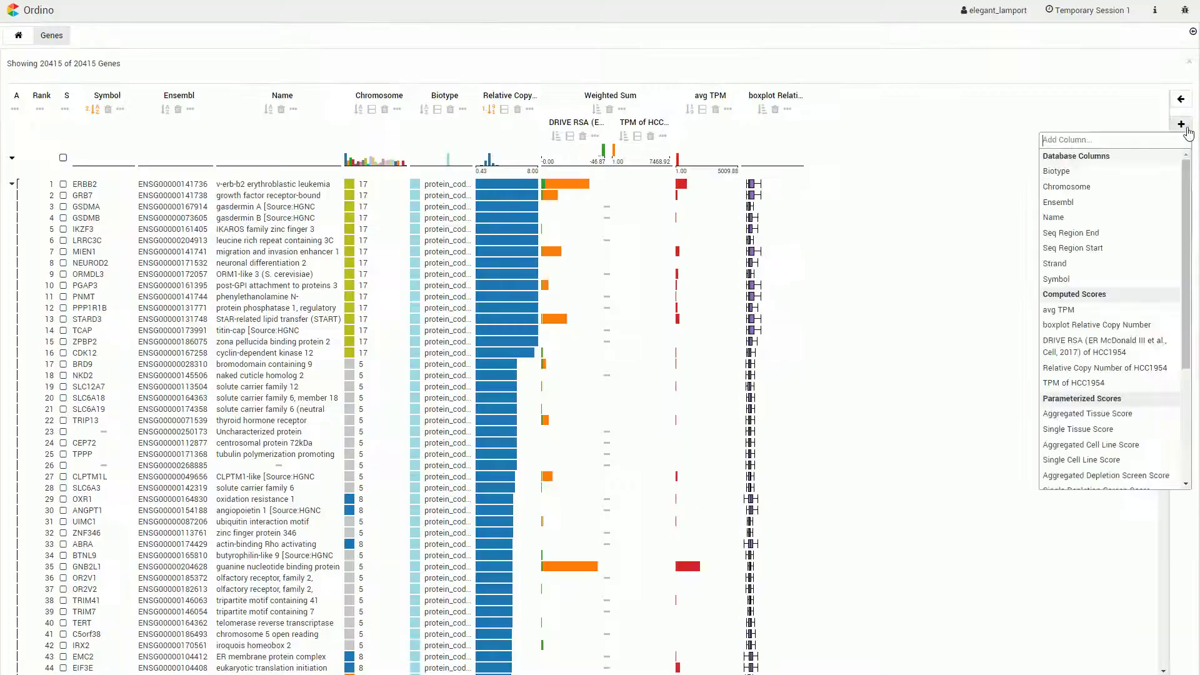
type("agg")
left_click(1150, 191)
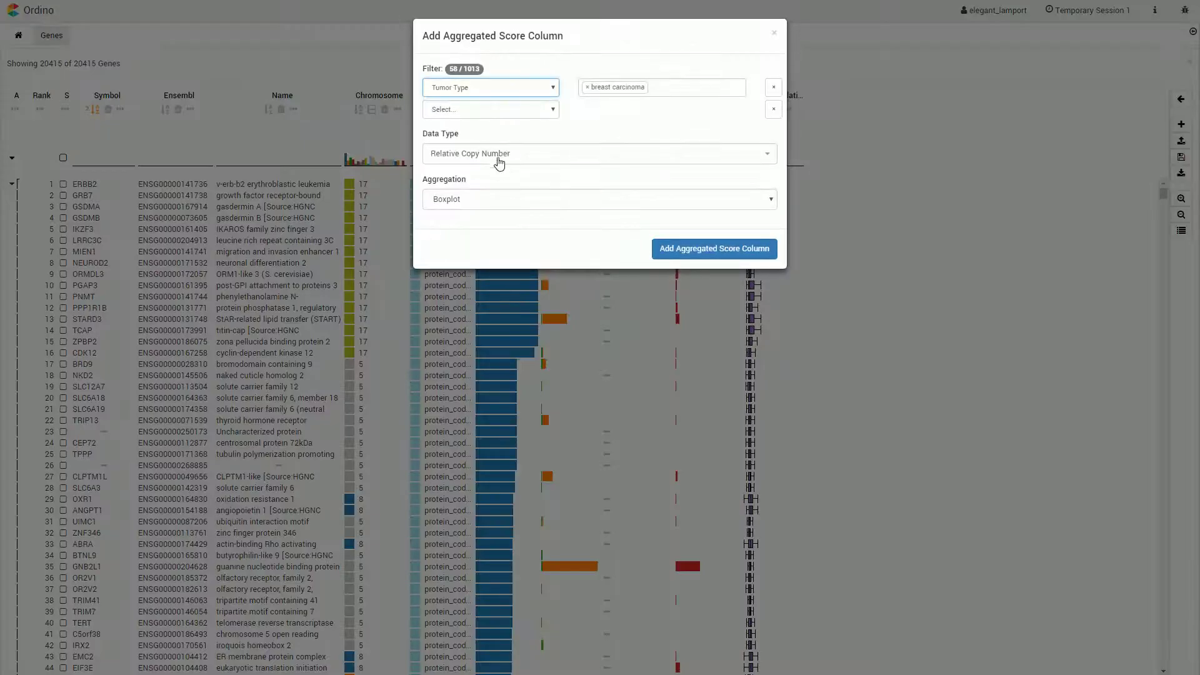
left_click(487, 201)
left_click(452, 263)
left_click(531, 244)
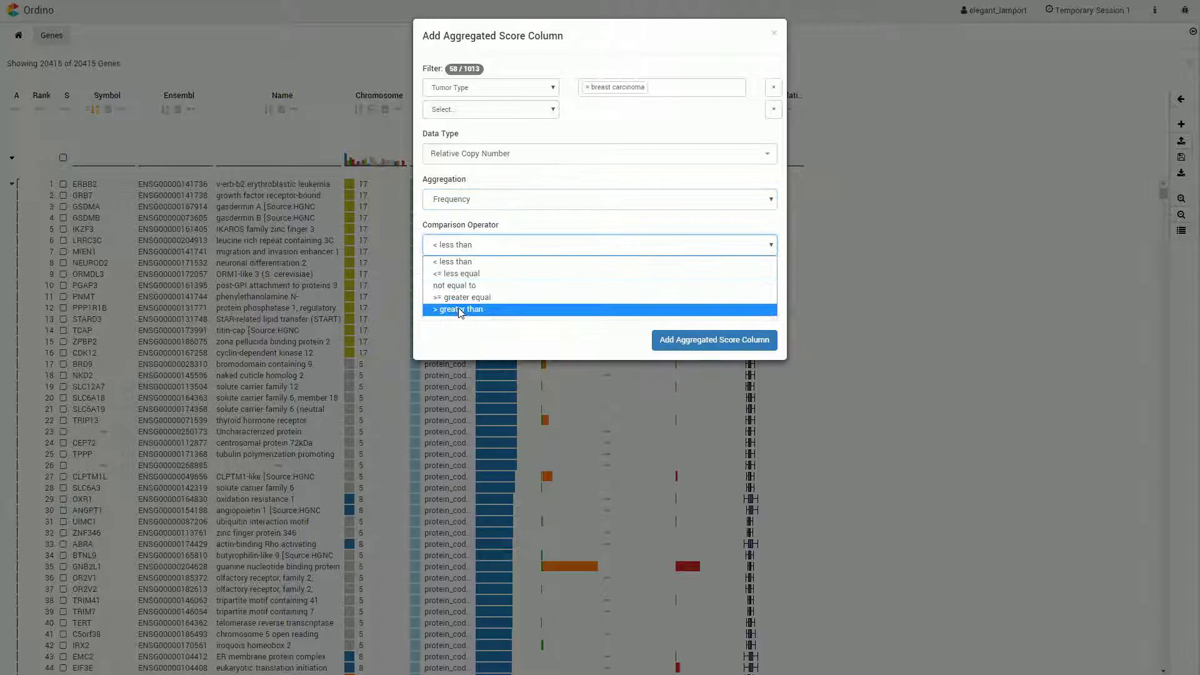
left_click(475, 308)
left_click(685, 350)
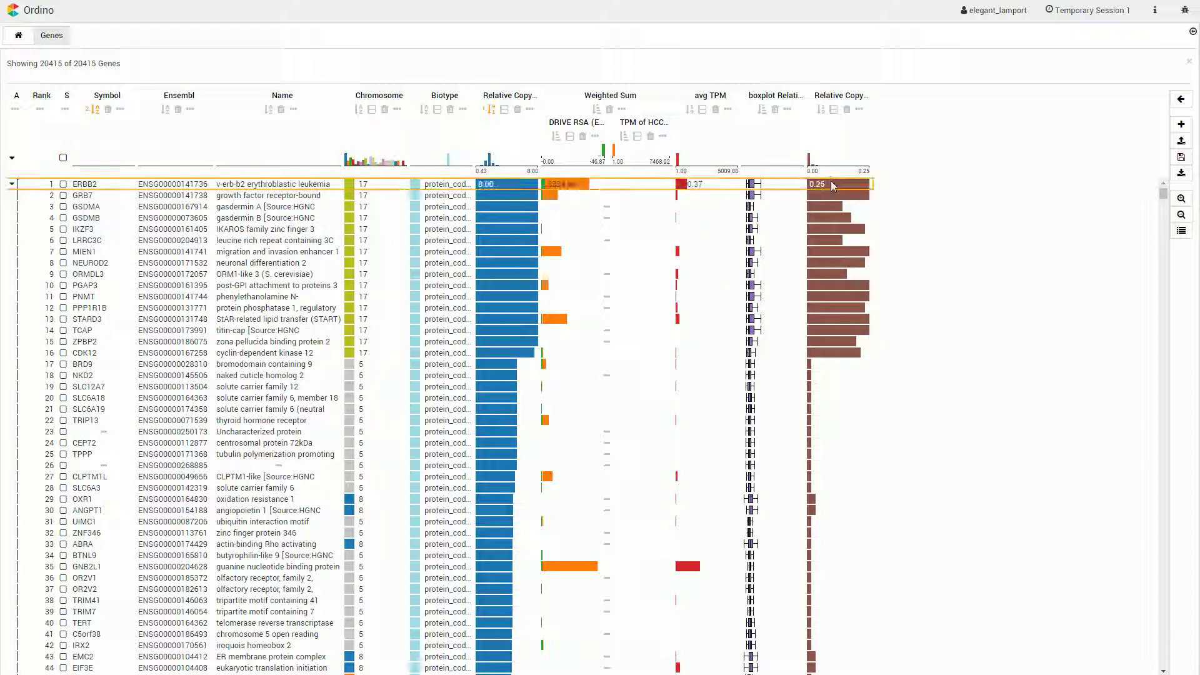
- Select ERBB2 and show its Expression vs. Copy Number plot, briefly adding then removing MIEN1
mouse_move(817, 179)
mouse_move(693, 186)
left_click(64, 185)
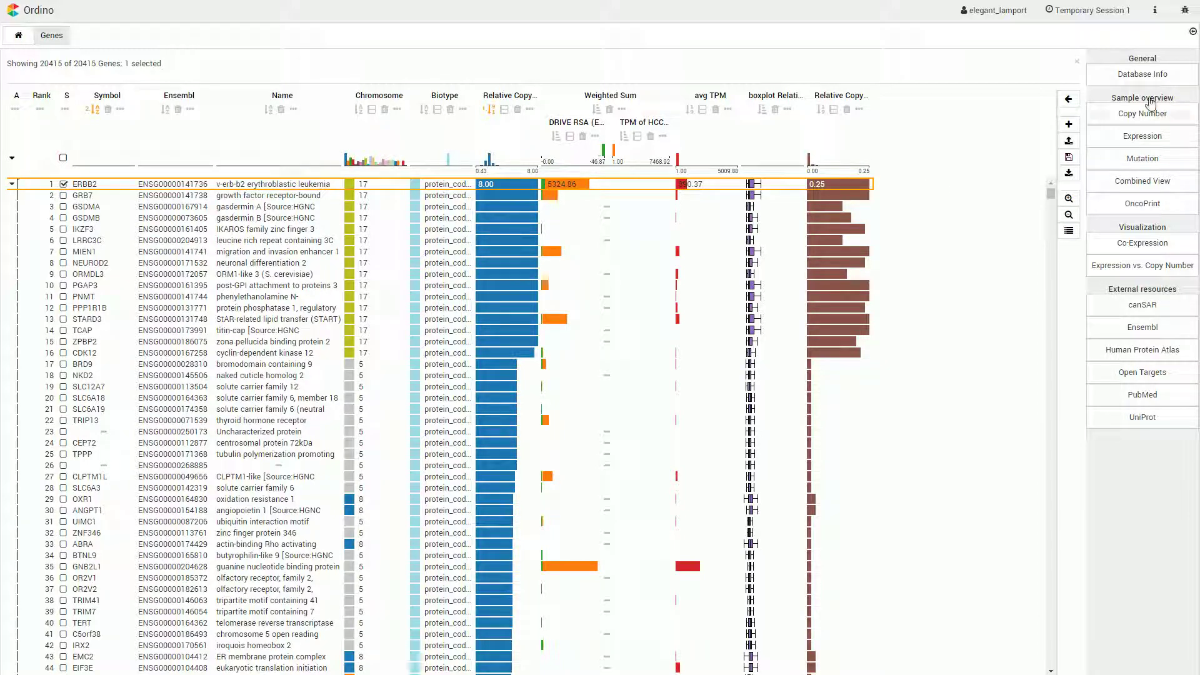
left_click(1163, 271)
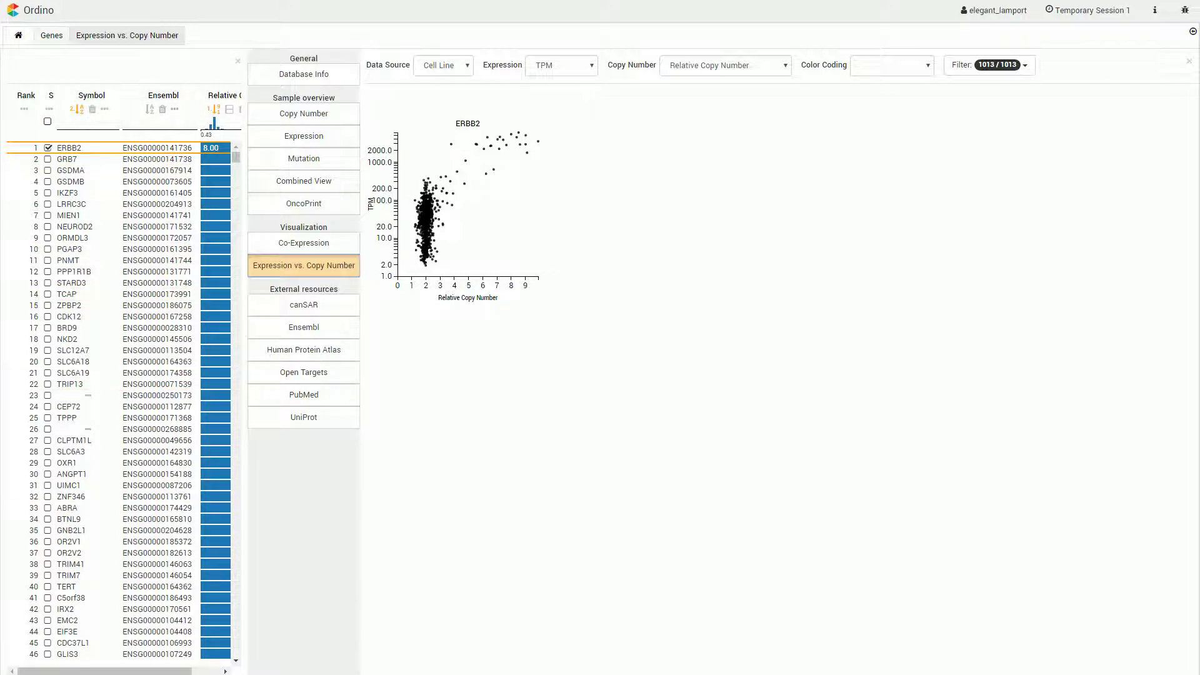
left_click(49, 216)
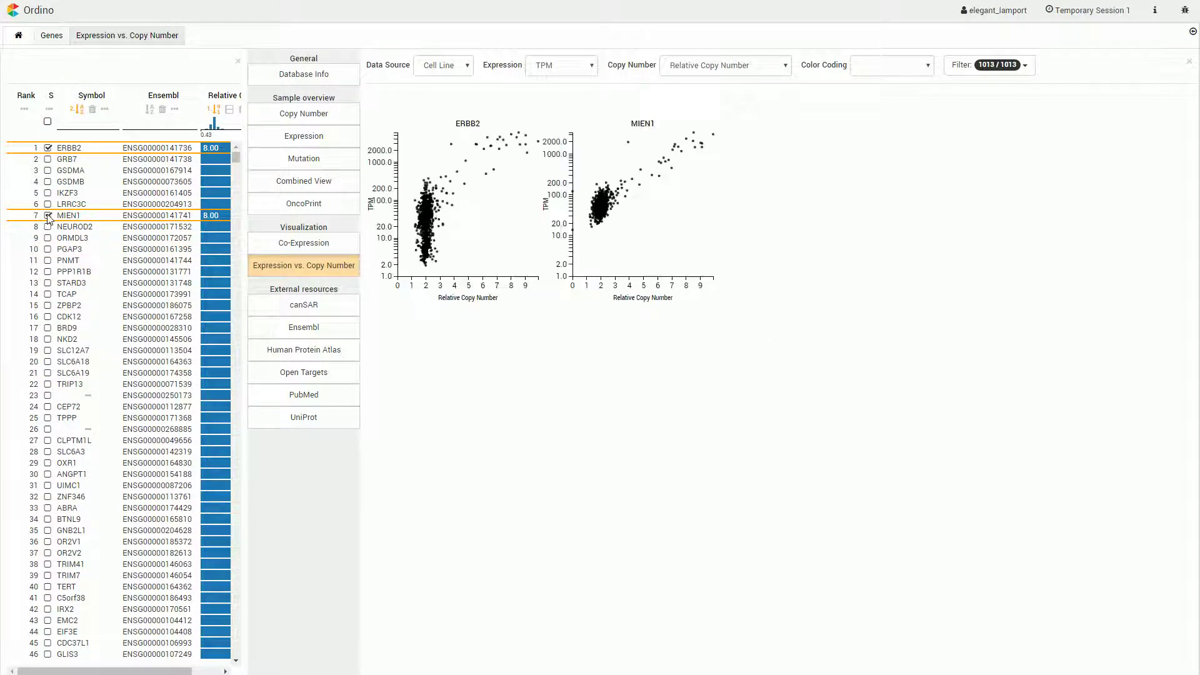
left_click(48, 216)
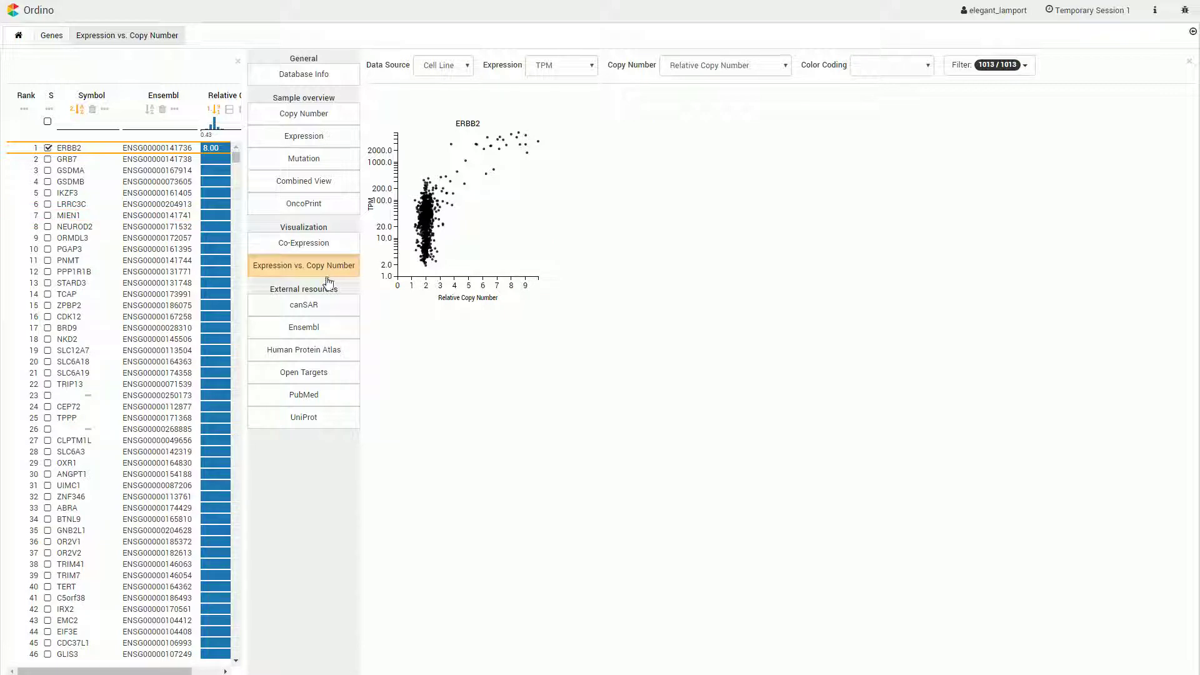
- Browse ERBB2's Open Targets page, then load its PubMed results listing 26096 articles
left_click(305, 378)
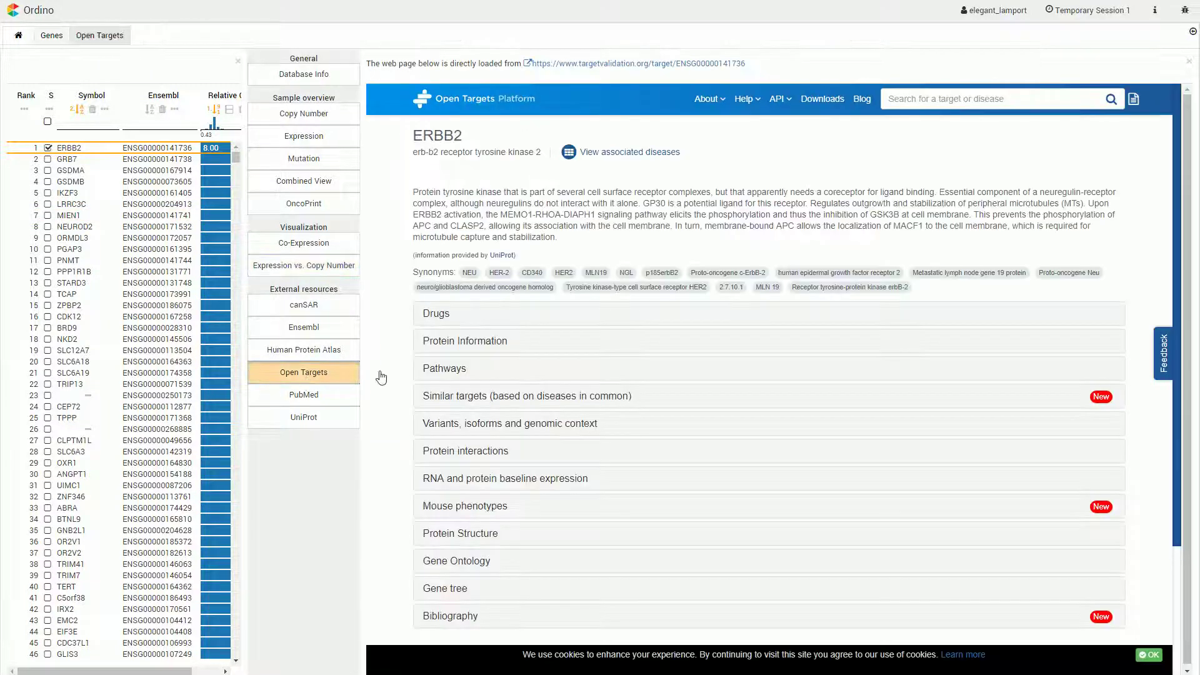
scroll(481, 375, "down", 3)
left_click(481, 368)
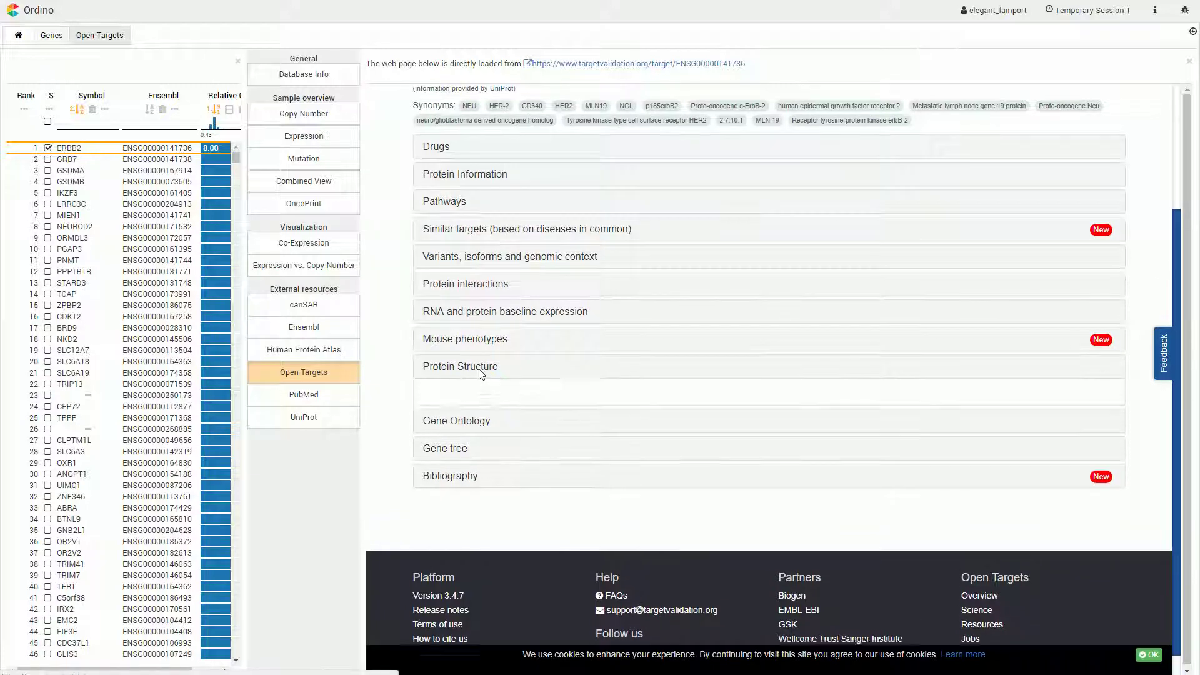
scroll(481, 375, "down", 4)
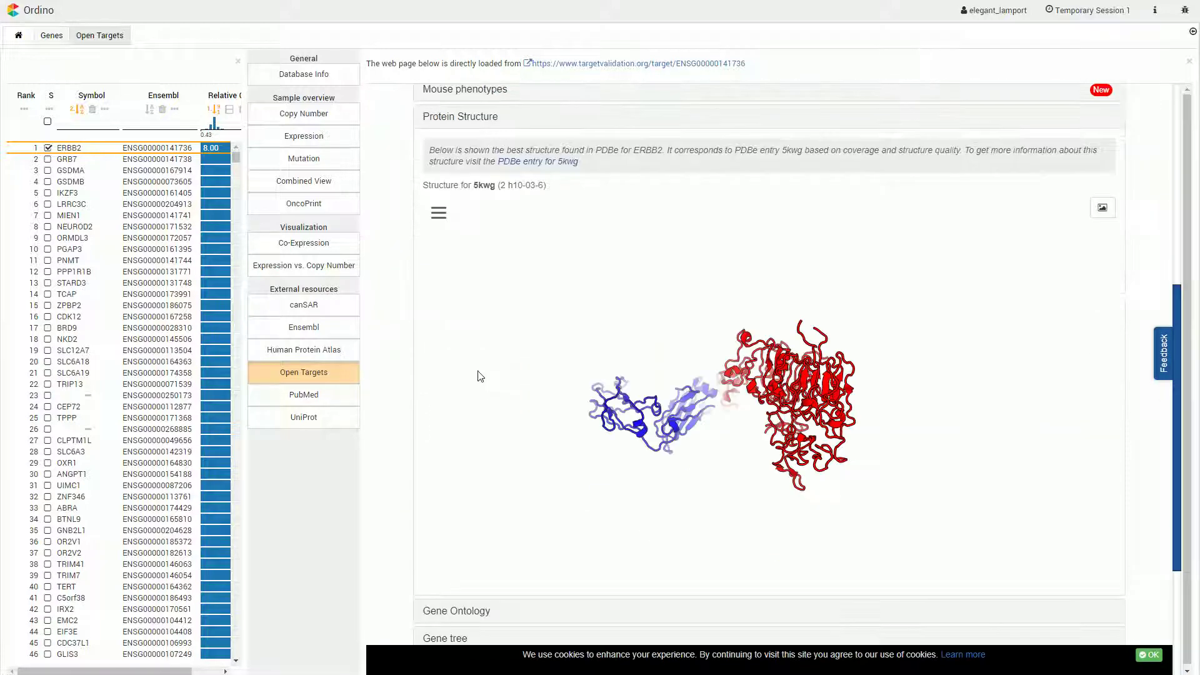
left_click(299, 395)
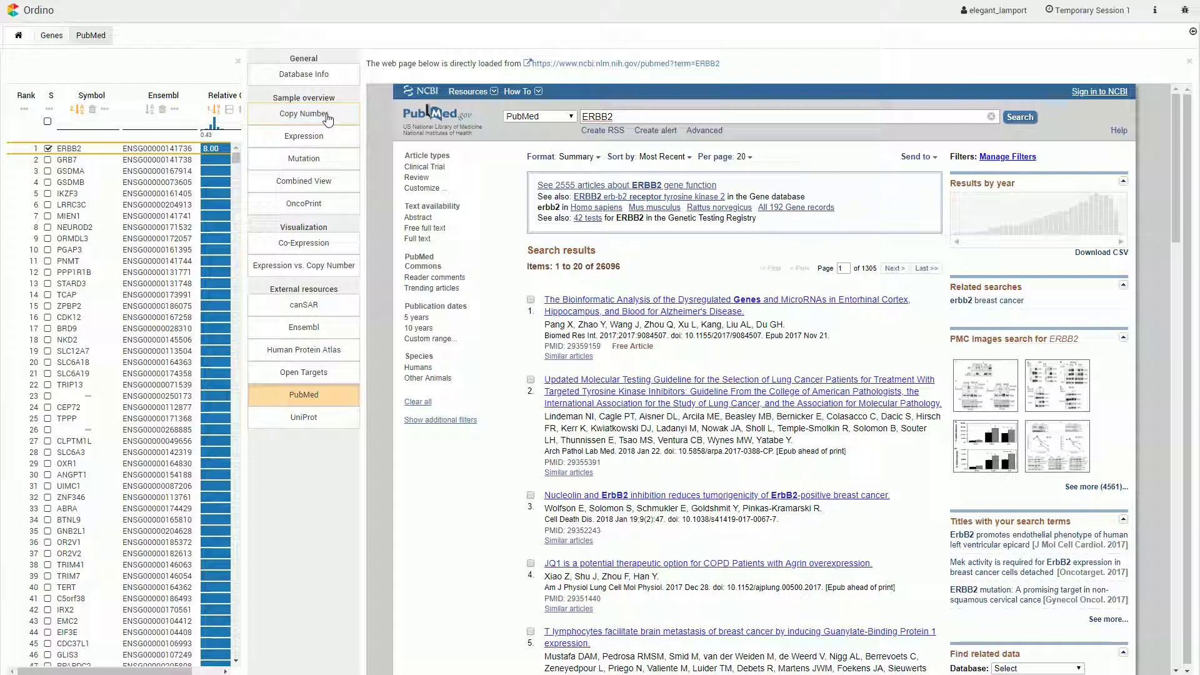
- Rank cell lines by ERBB2 copy number descending, filtered to breast carcinoma (58 of 1013)
left_click(330, 119)
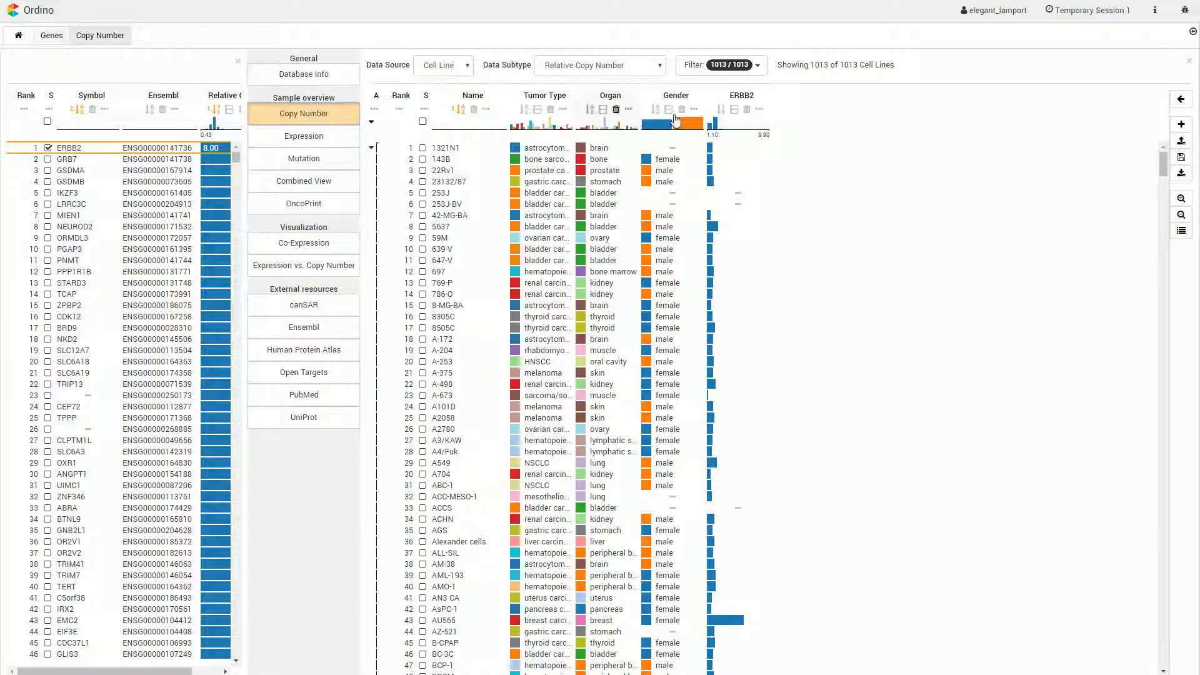
left_click(723, 110)
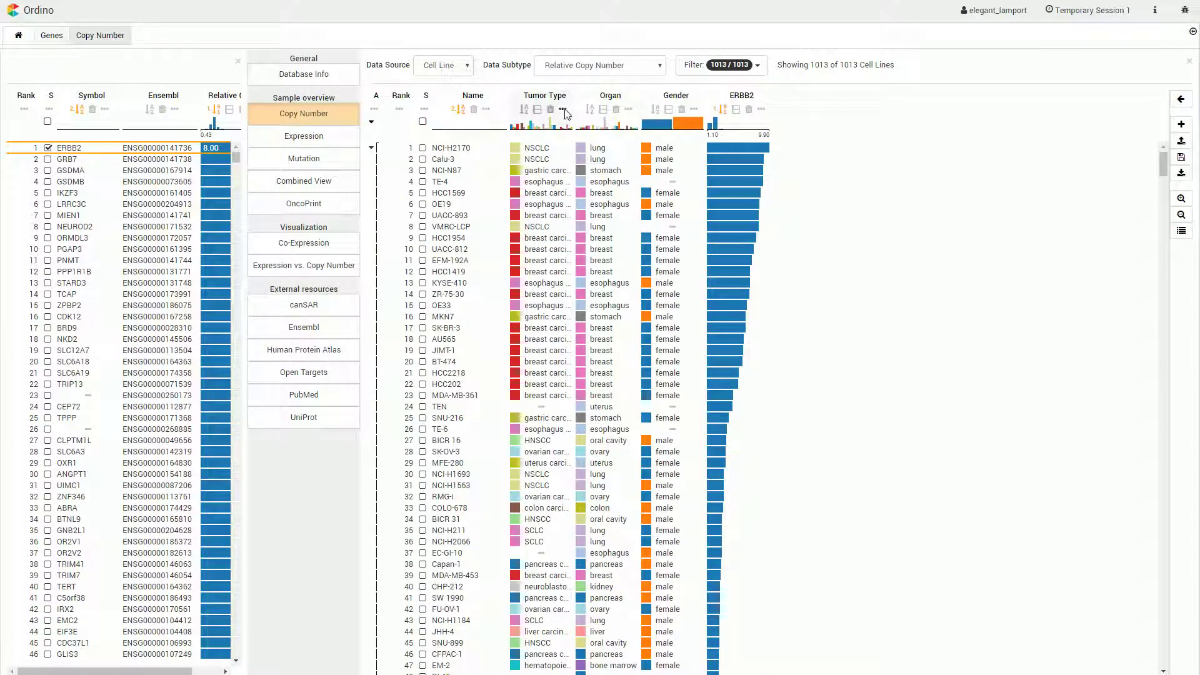
left_click(564, 111)
left_click(580, 177)
left_click(564, 252)
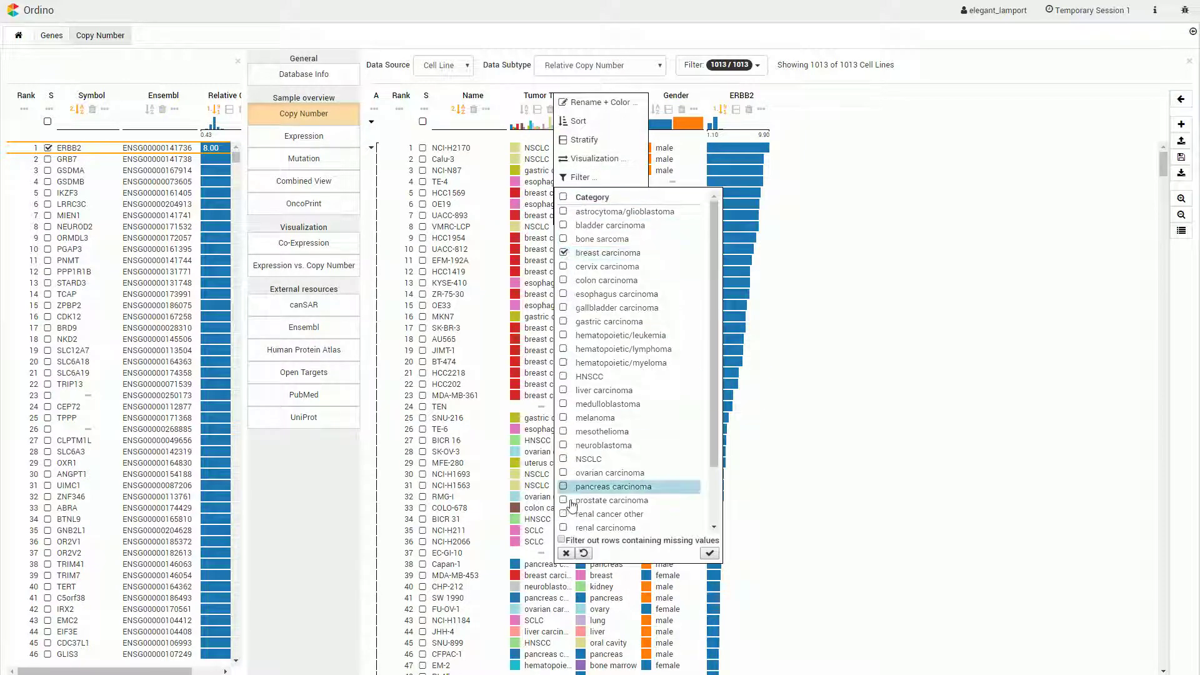
left_click(709, 553)
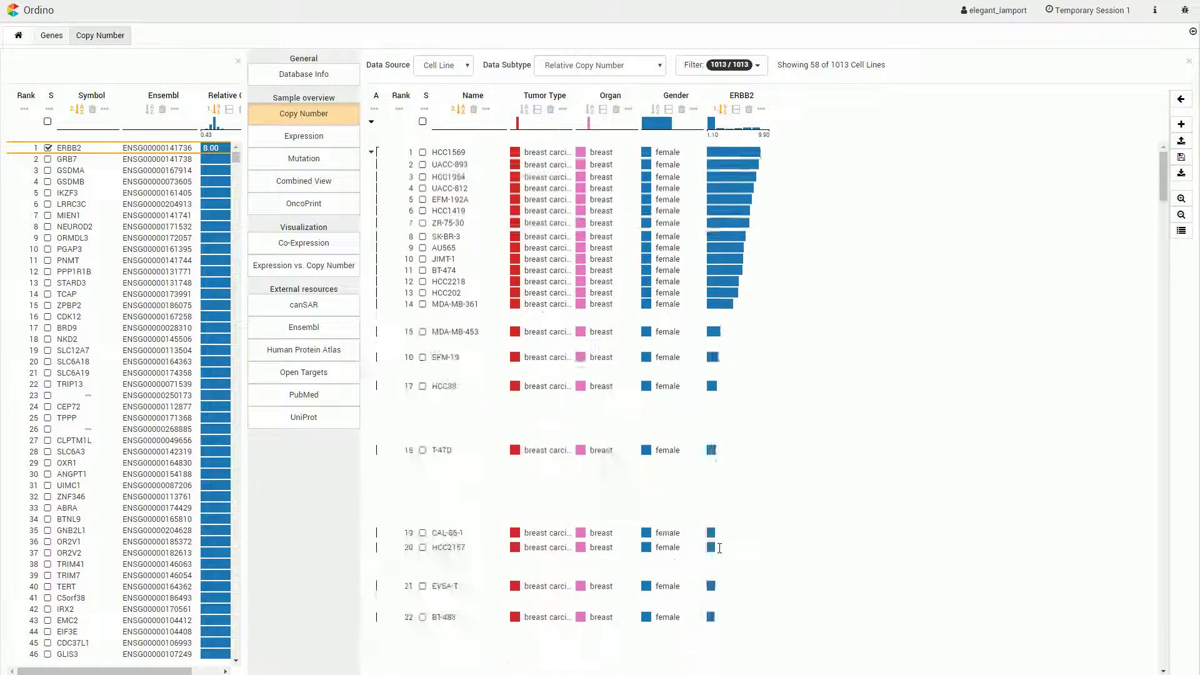
- Start a Single Gene Score column for the genes BRCA1 and BRCA2
left_click(1181, 123)
type("sing")
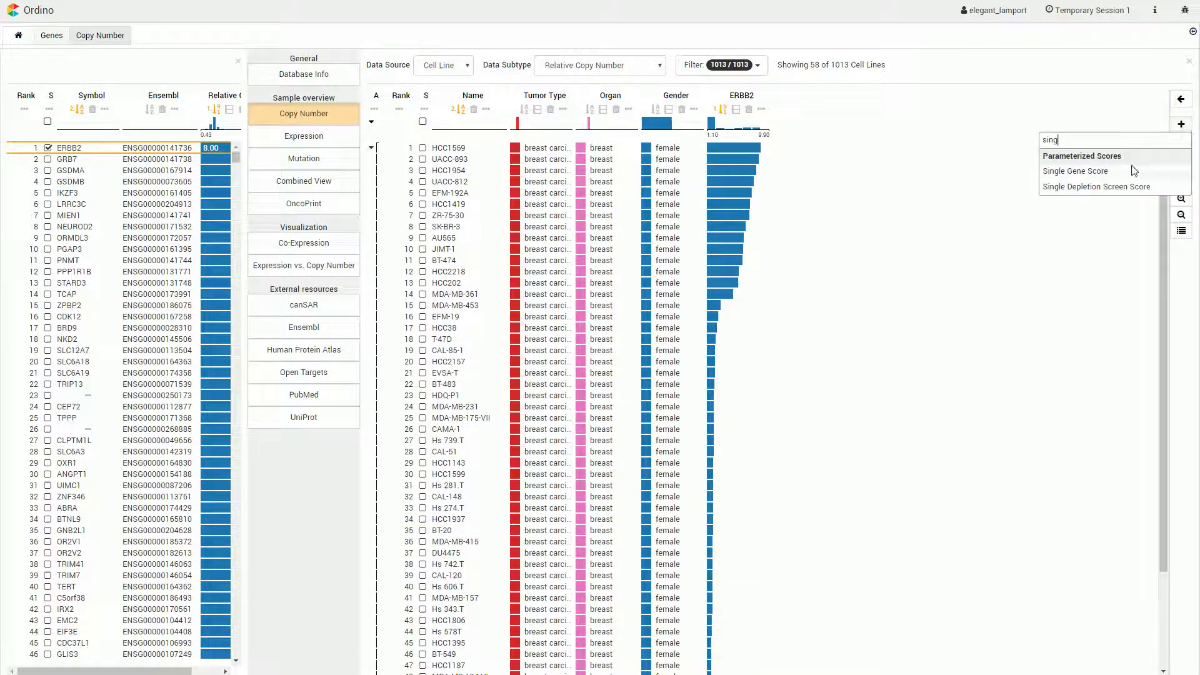
left_click(1133, 171)
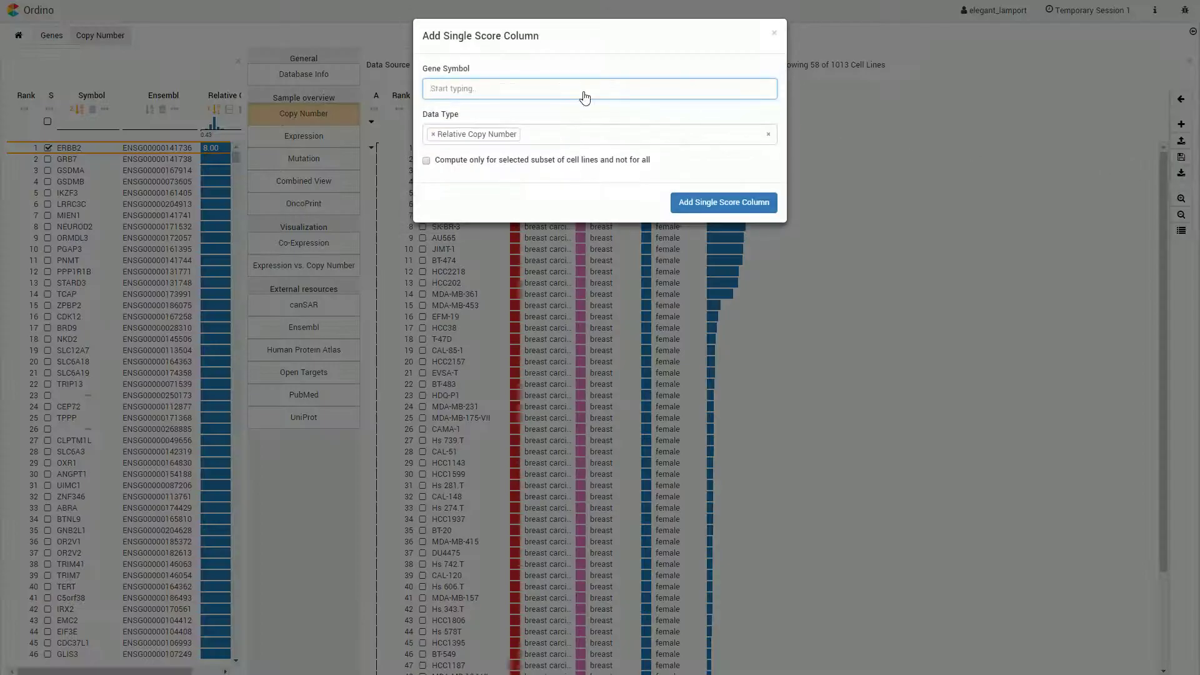
type("BRCA1")
key("Return")
type("B")
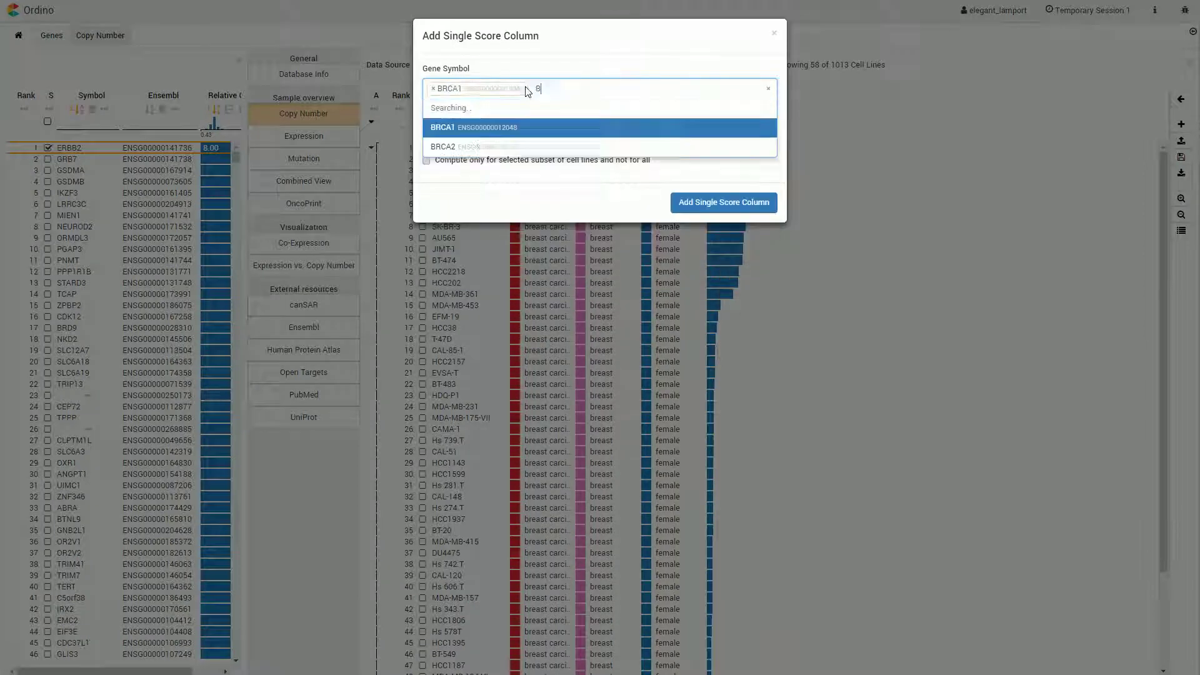
type("RCA2")
left_click(517, 126)
- Add the BRCA1 and BRCA2 AA Mutated columns and widen the BRCA1 column to show its title
left_click(437, 134)
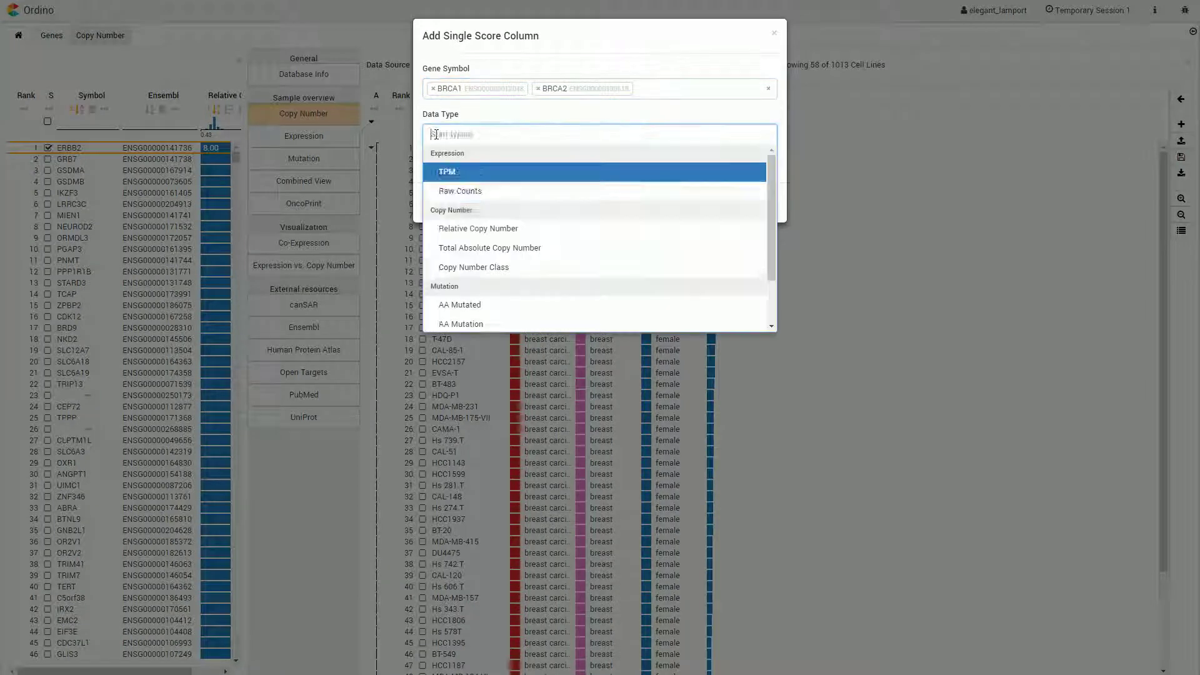
type("rel")
key("Return")
left_click(723, 201)
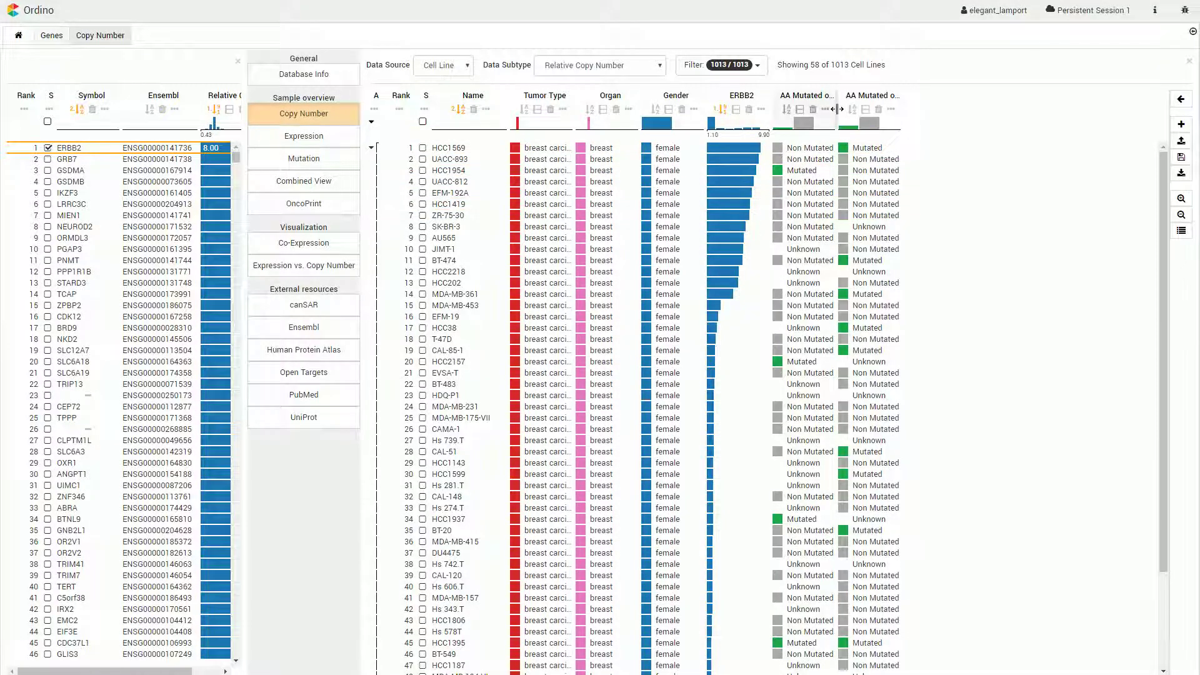
left_click_drag(835, 109, 995, 109)
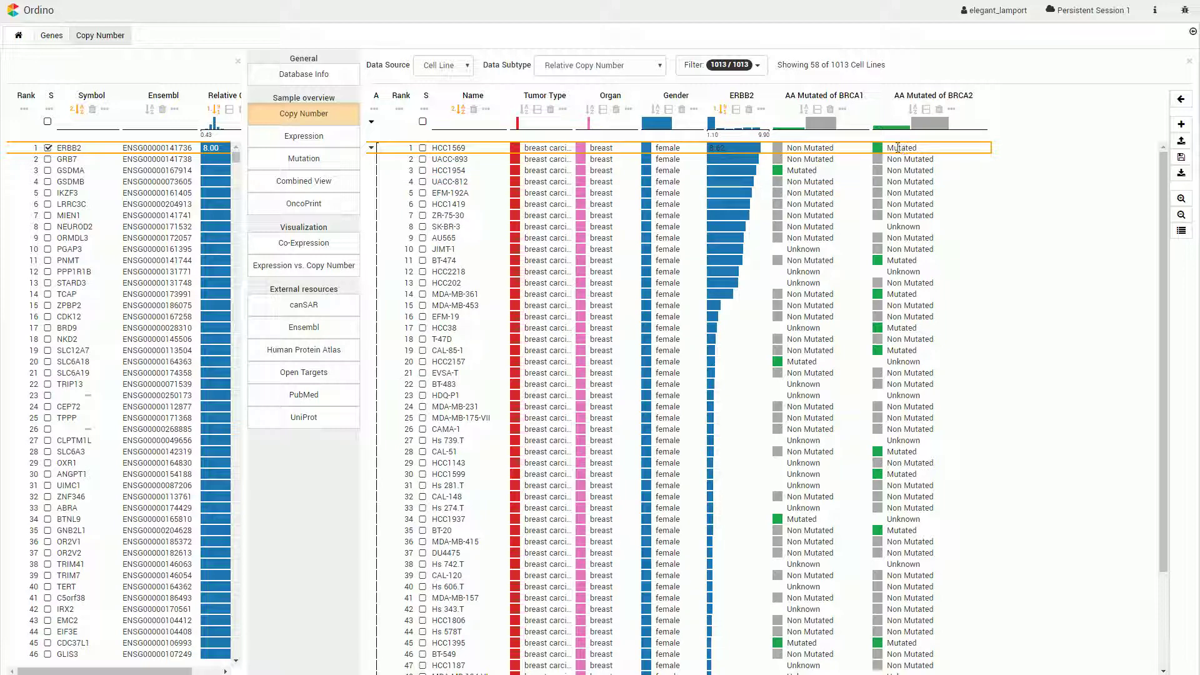
- Mark cell lines HCC1569 and HCC1954 and show their COSMIC pages
left_click(422, 148)
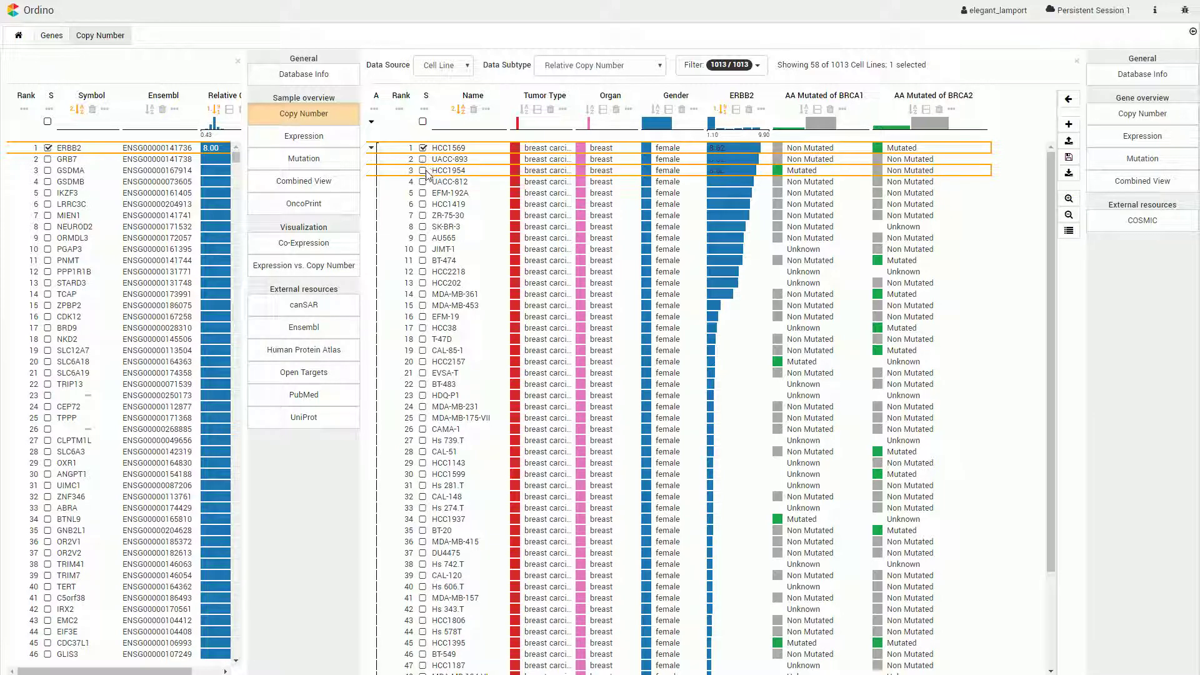
left_click(423, 171)
left_click(1100, 225)
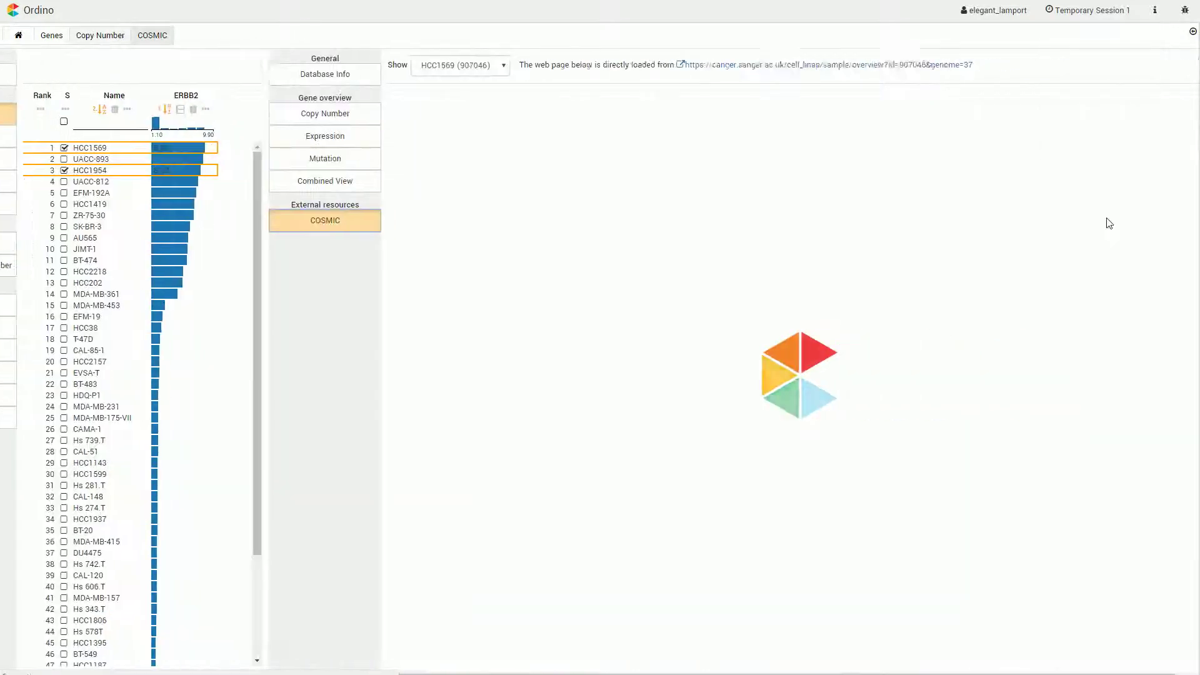
scroll(807, 247, "down", 10)
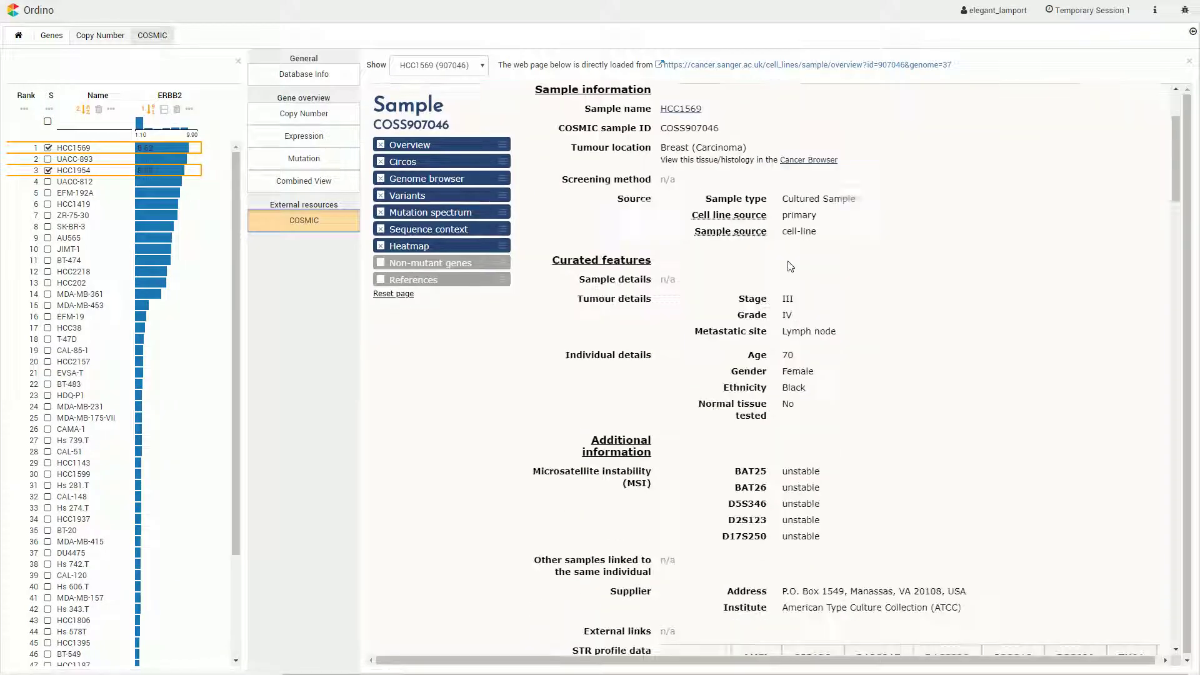
scroll(774, 272, "down", 4)
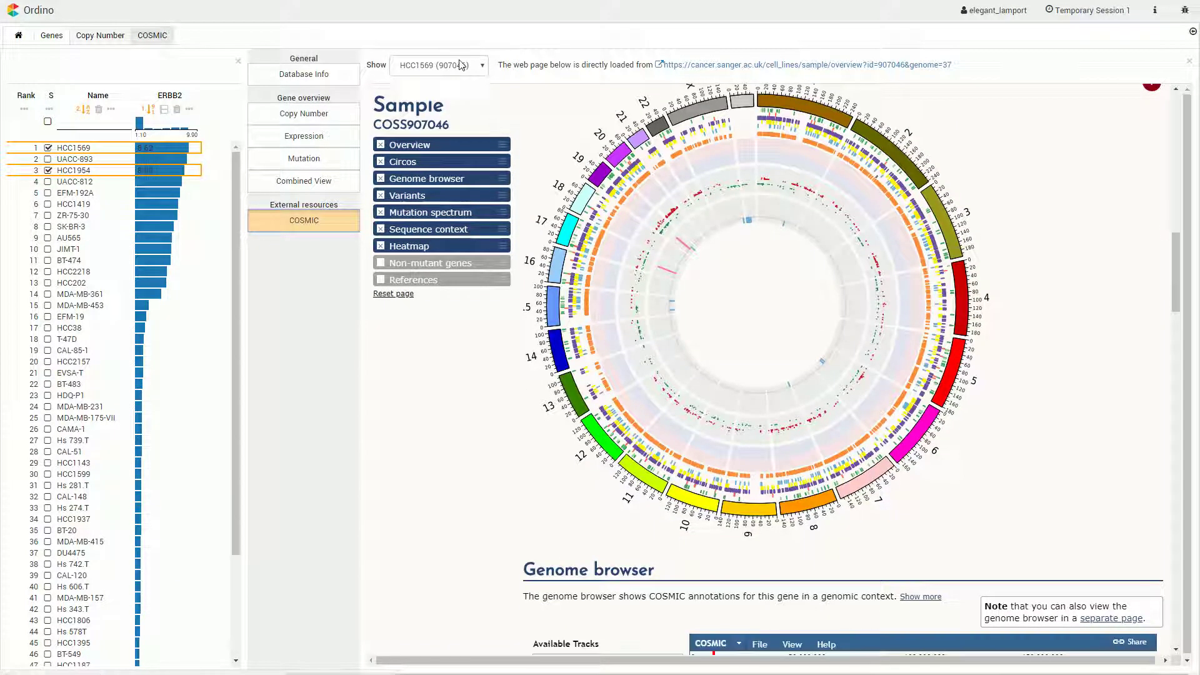
- Switch the COSMIC view to HCC1954 and scroll down to its Circos plot
left_click(460, 67)
left_click(436, 93)
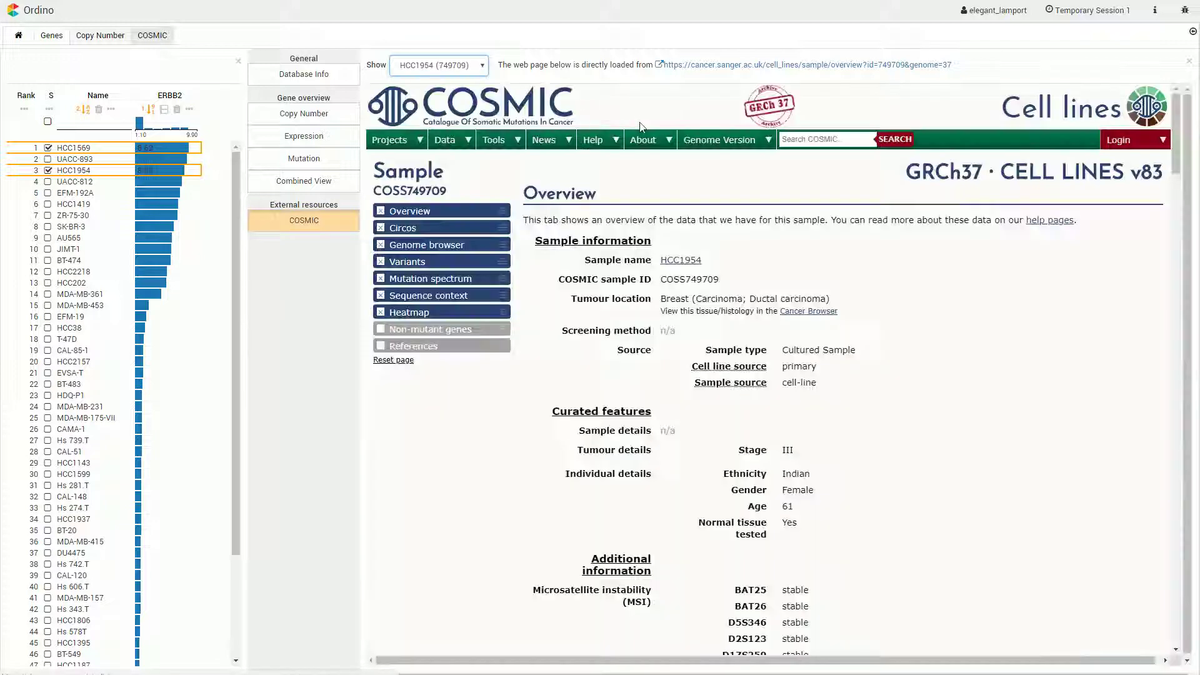
mouse_move(650, 140)
scroll(735, 242, "down", 10)
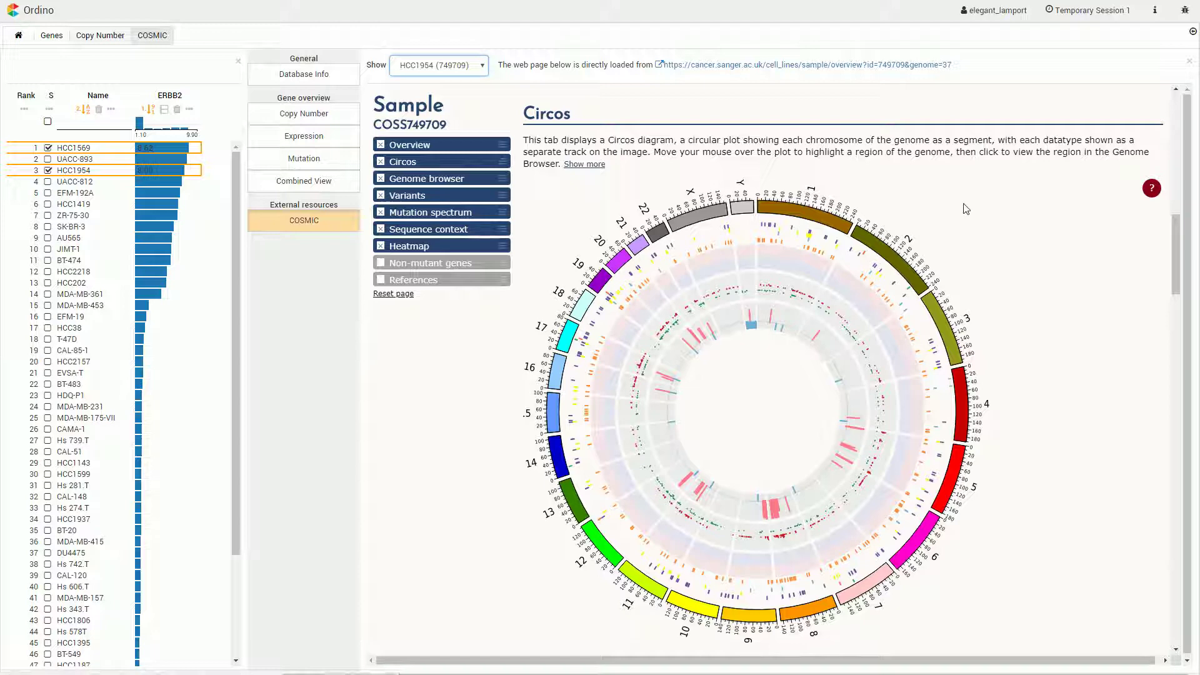
- Persist the session as the private 'Persistent Session 1'
left_click(1087, 10)
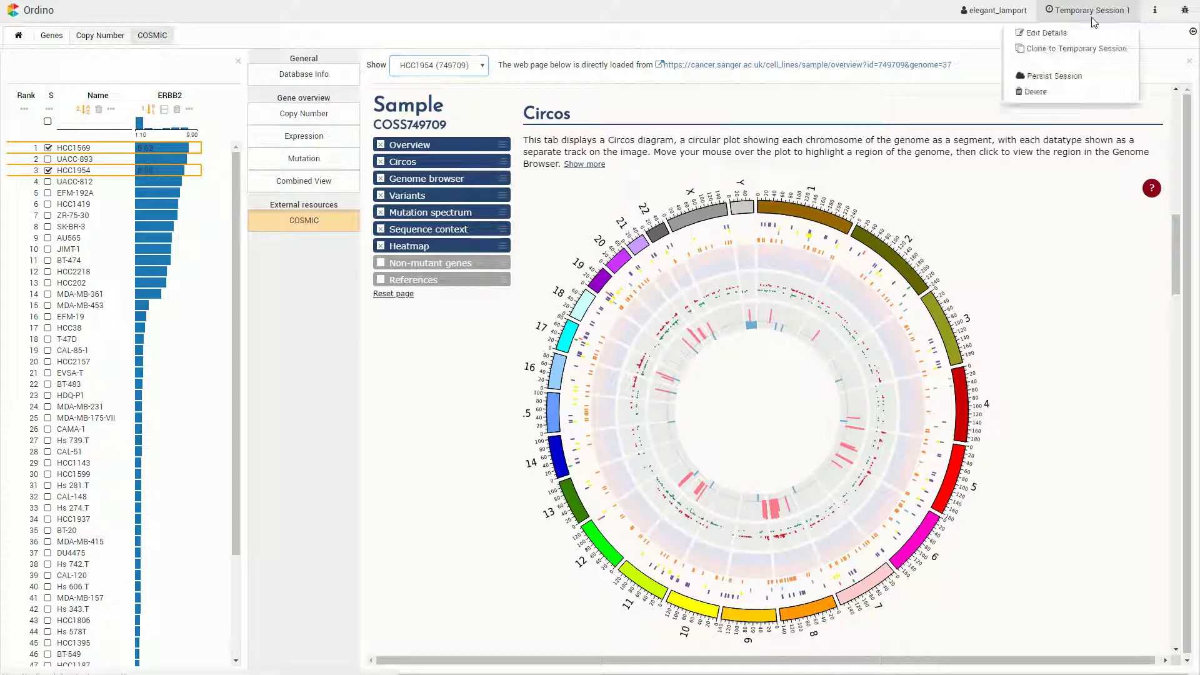
left_click(1066, 76)
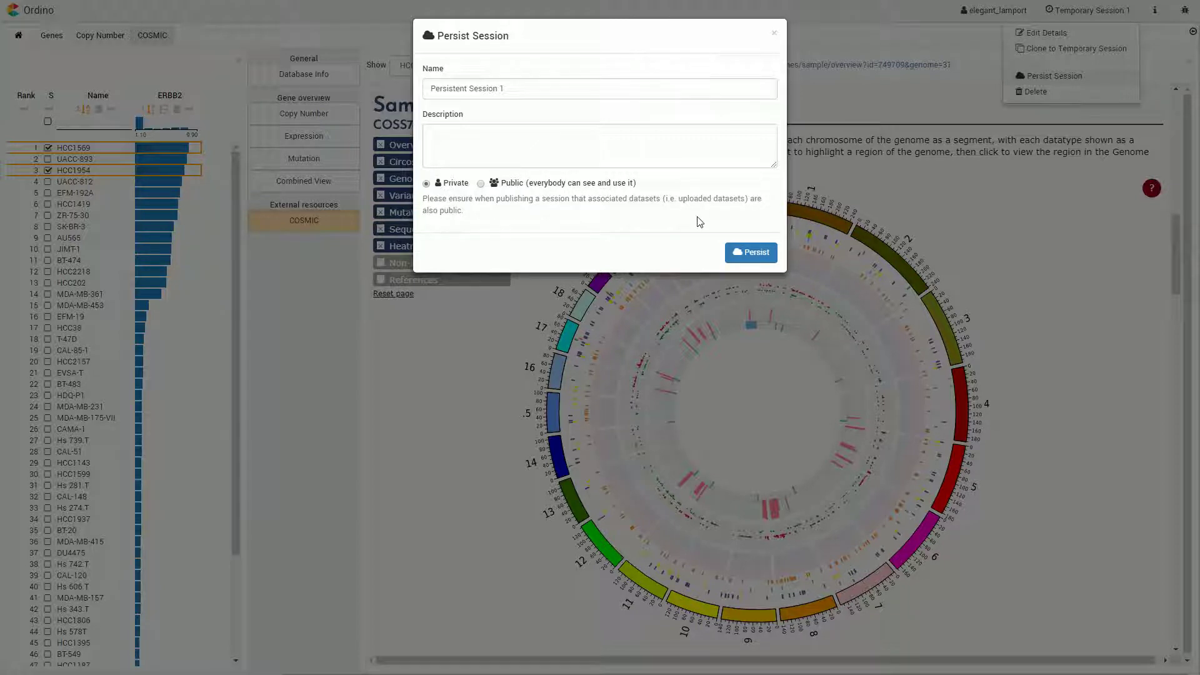
left_click(752, 254)
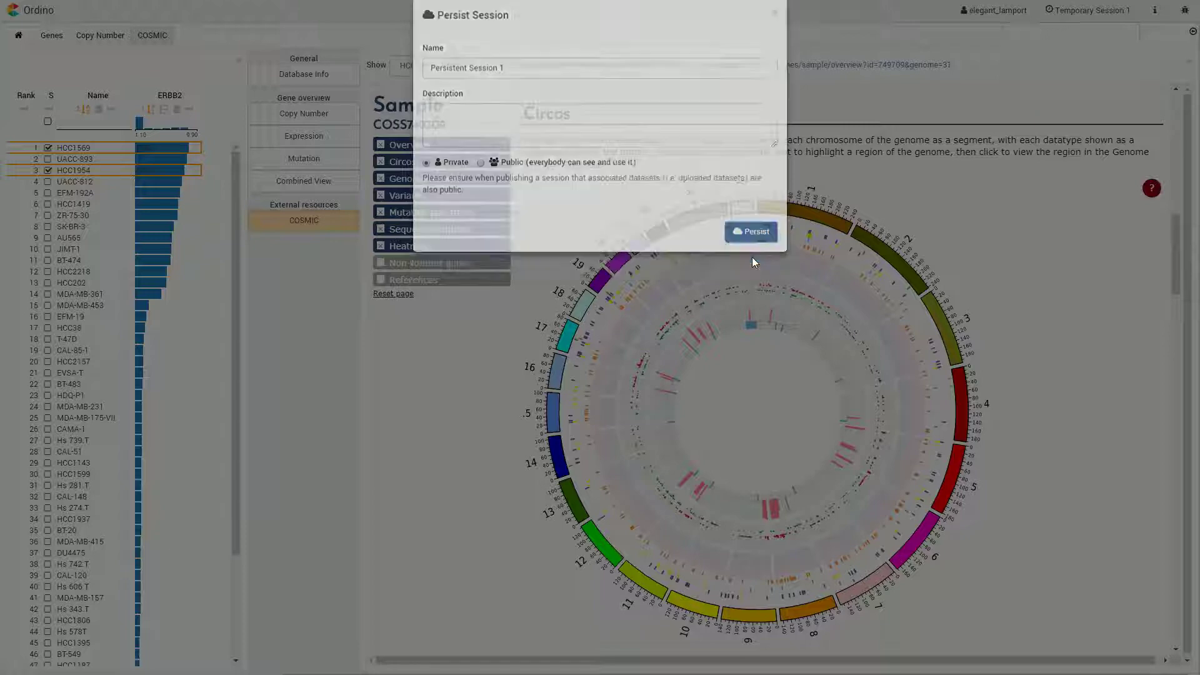